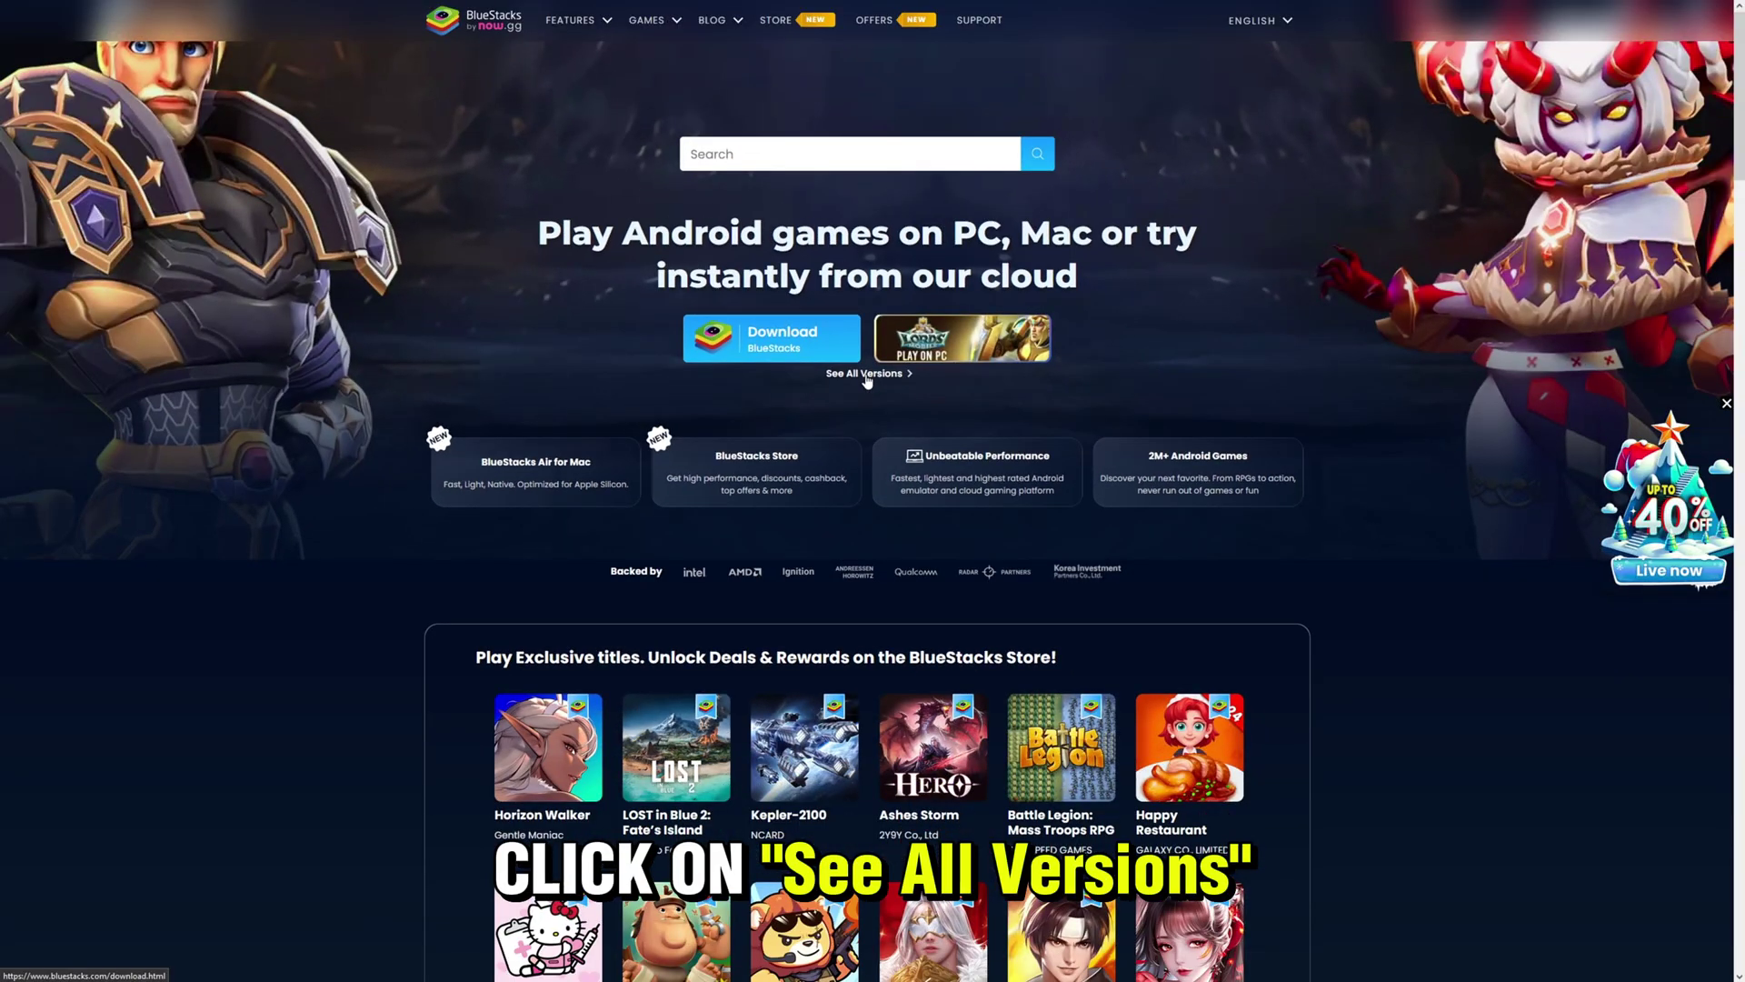
Go to the BlueStacks 'See All Versions' page, install the version, and launch BlueStacks X.
{"action": "left_click", "coordinate": [864, 414]}
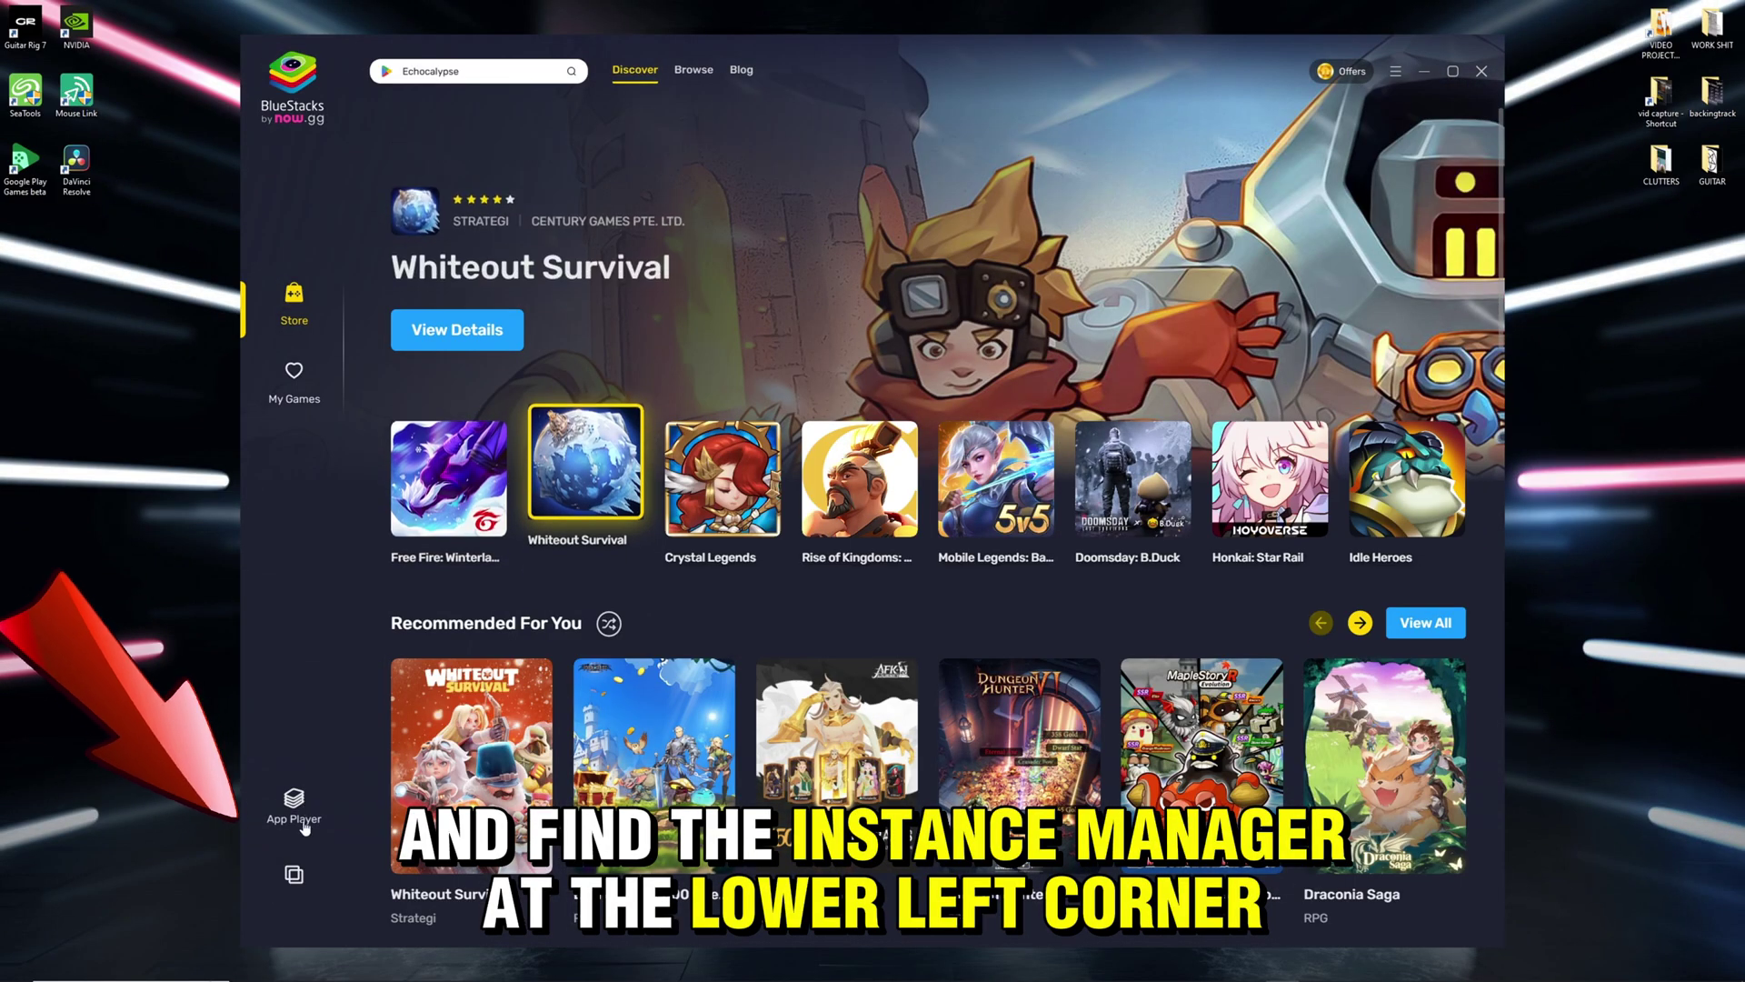
Begin a fresh instance in the multi-instance manager and choose Android 11.
{"action": "left_click", "coordinate": [293, 880]}
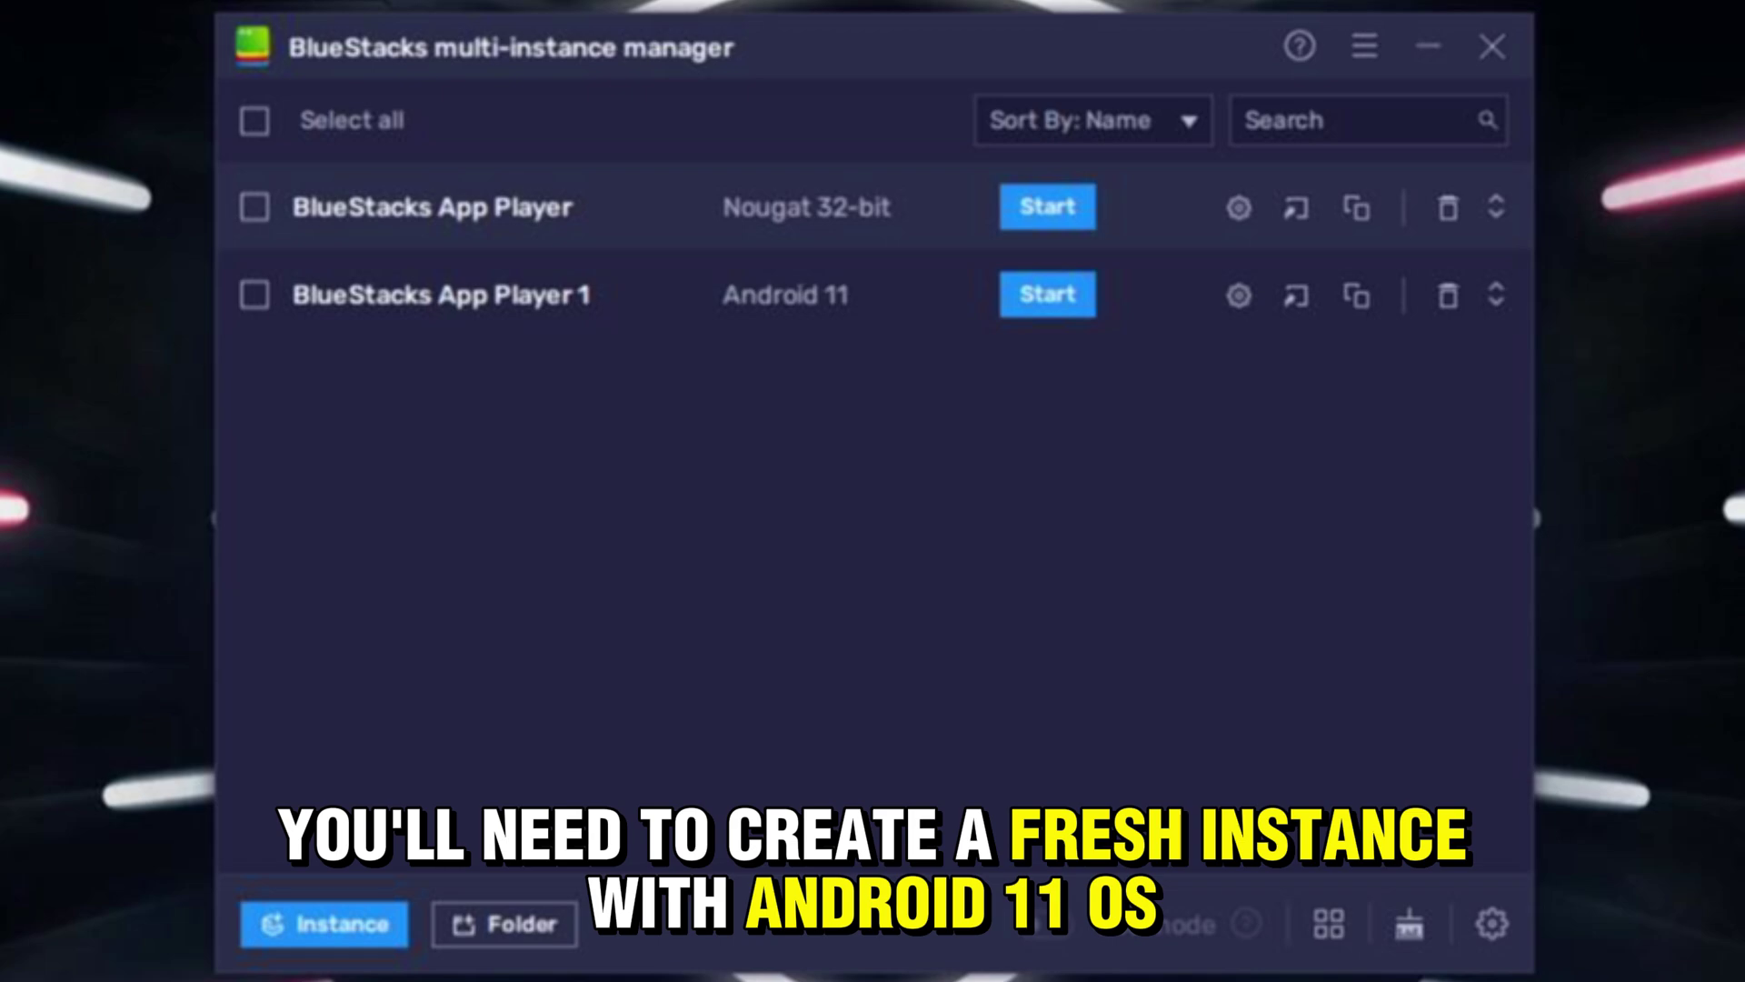
{"action": "left_click", "coordinate": [325, 920]}
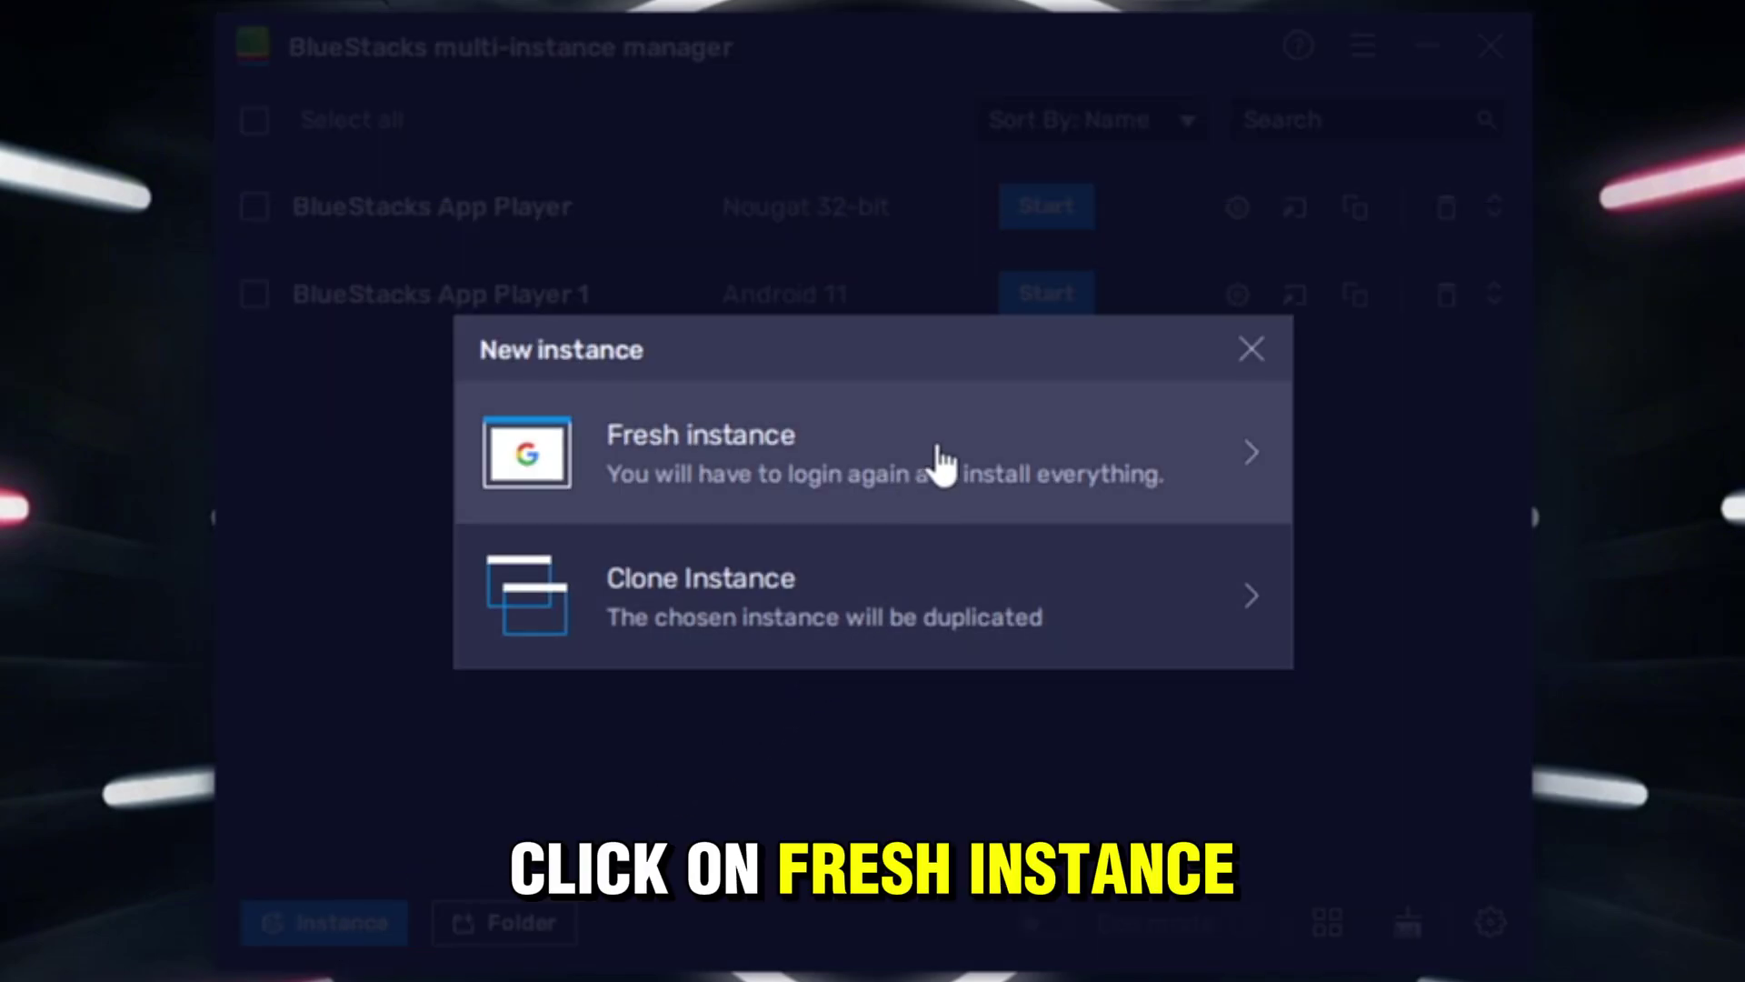
{"action": "left_click", "coordinate": [941, 462]}
{"action": "left_click", "coordinate": [1105, 463]}
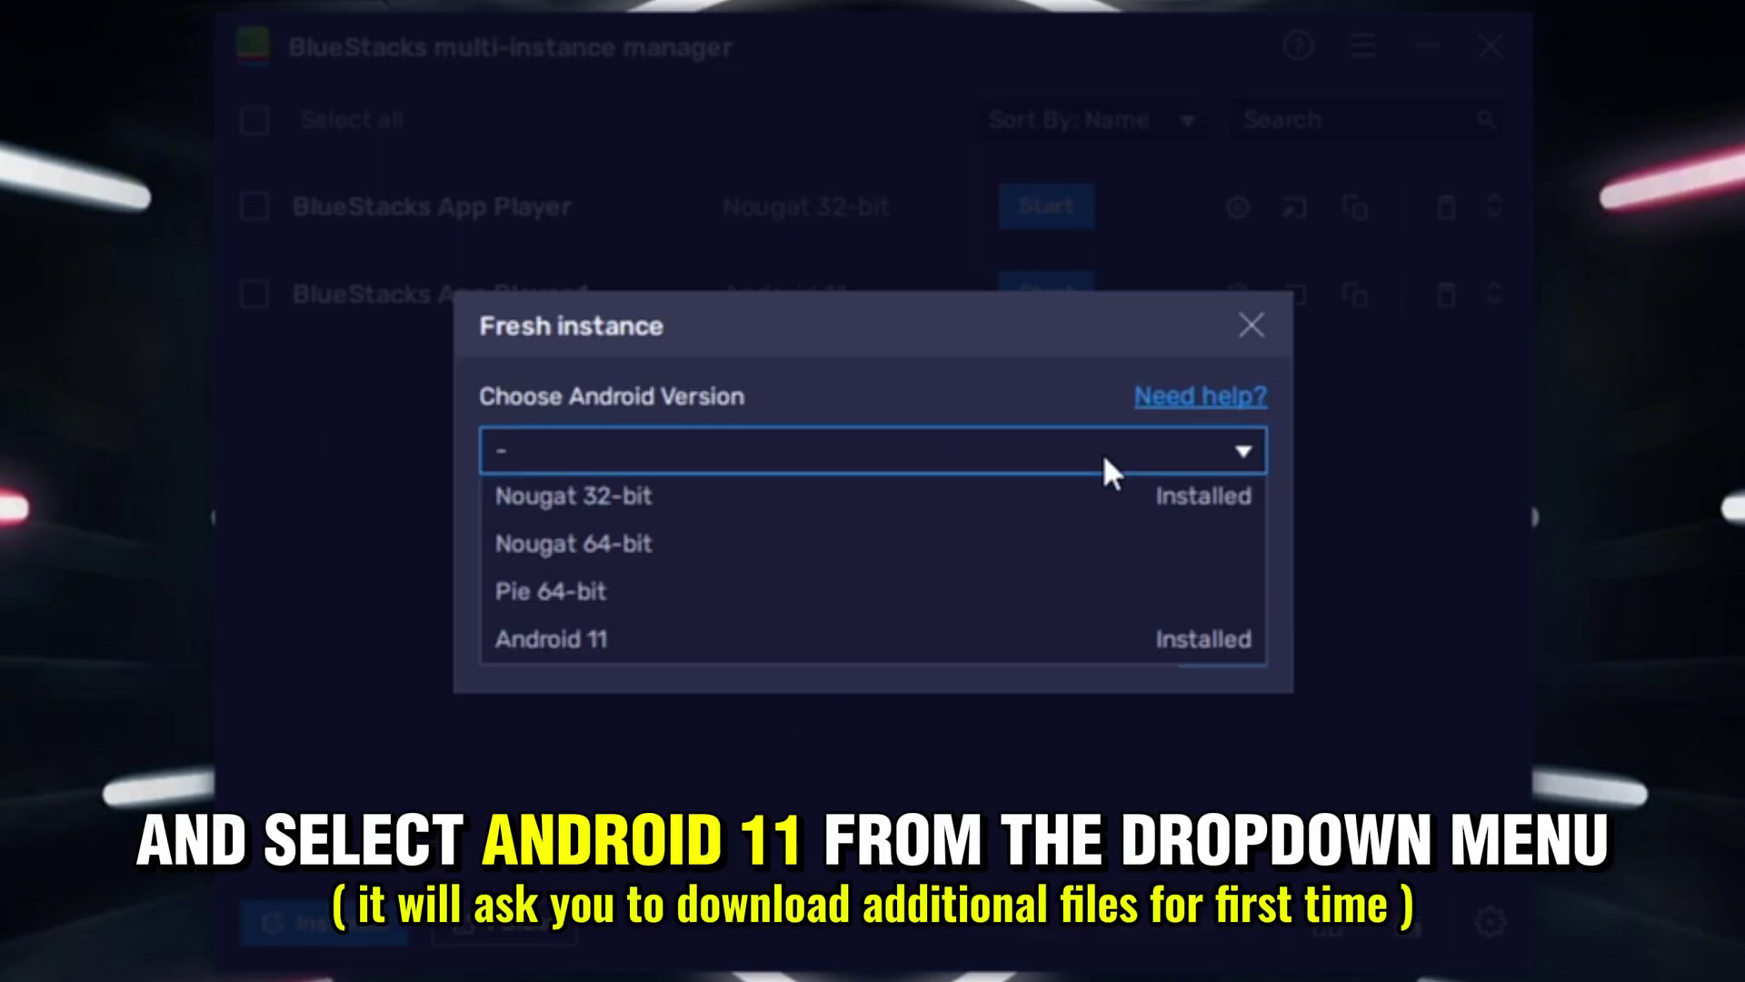
{"action": "left_click", "coordinate": [977, 651]}
Keep the x86 & ARM ABI, create the Android 11 instance, and start App Player 1.
{"action": "left_click", "coordinate": [1253, 645]}
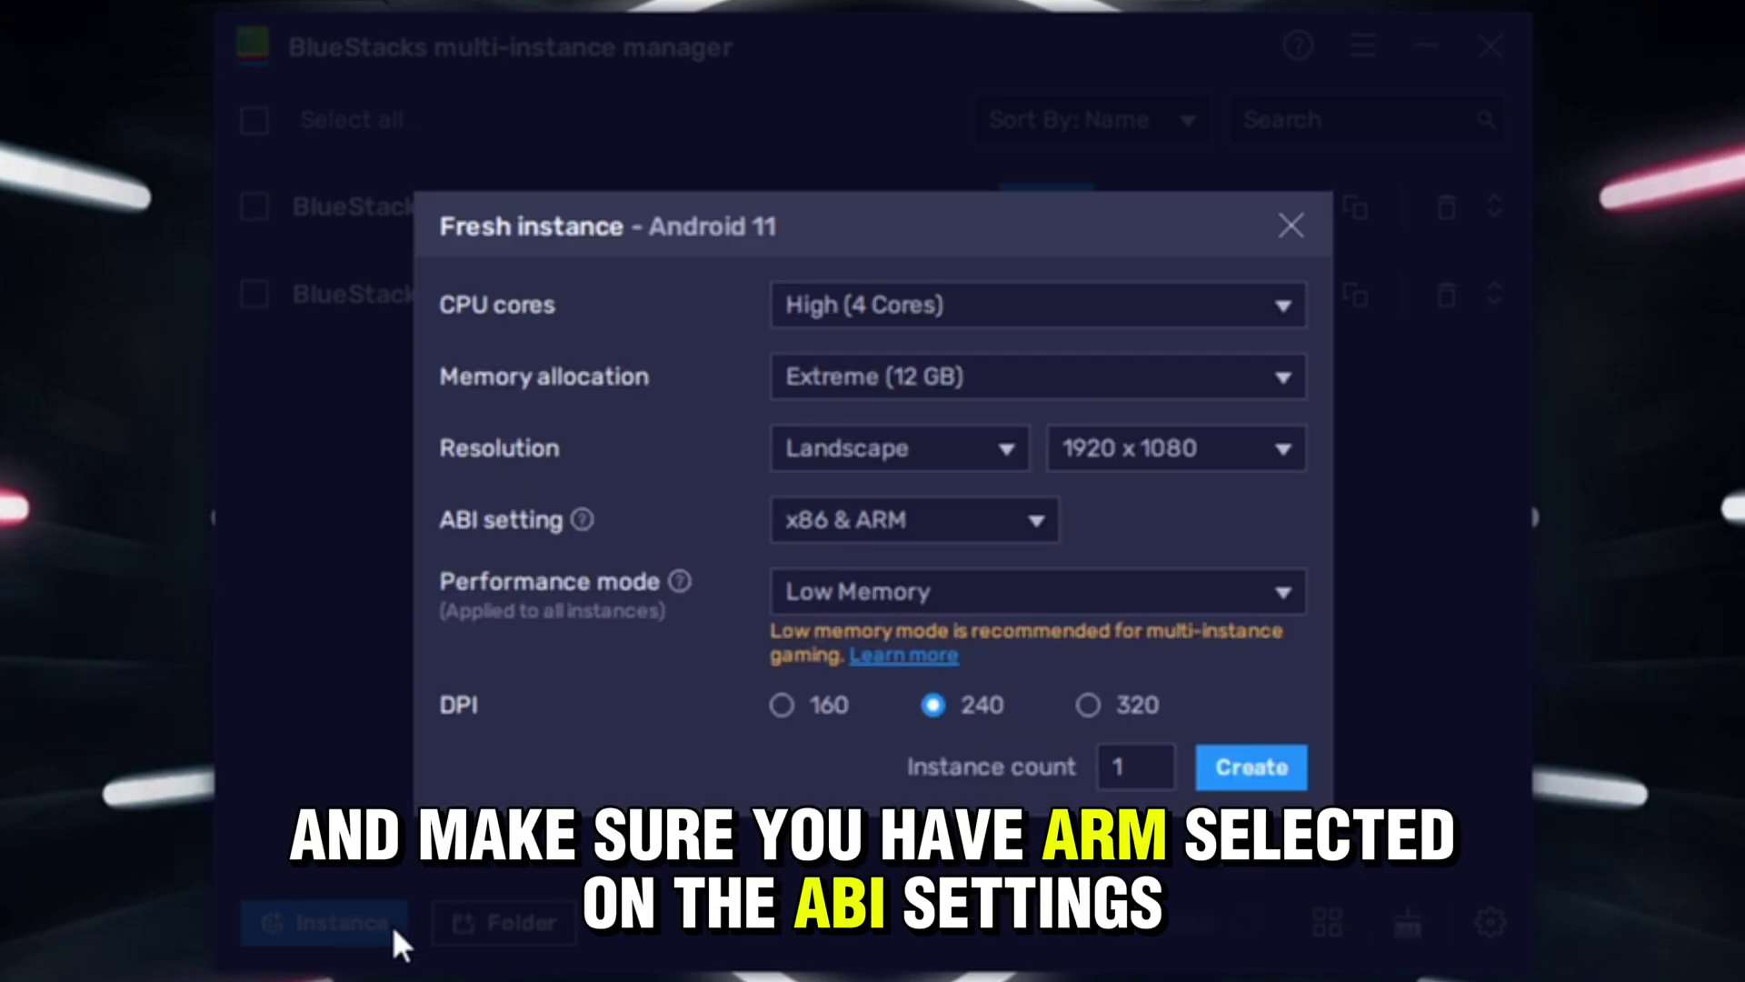
{"action": "left_click", "coordinate": [1028, 522]}
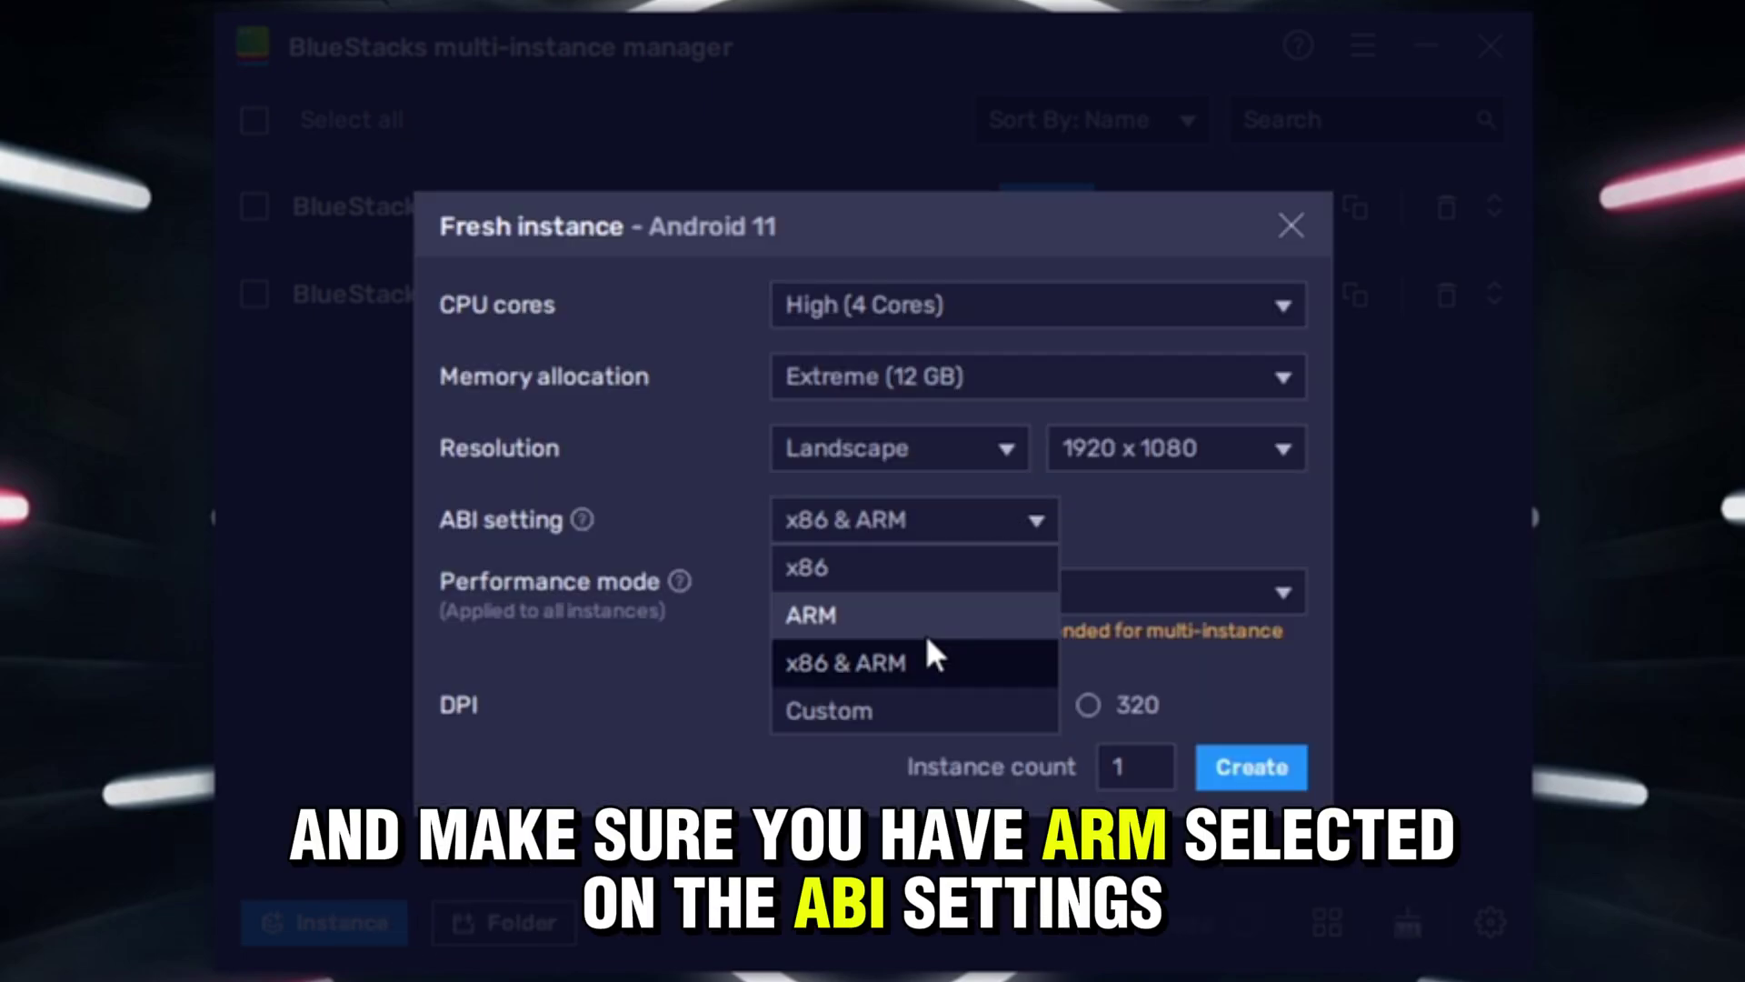
{"action": "left_click", "coordinate": [1186, 536]}
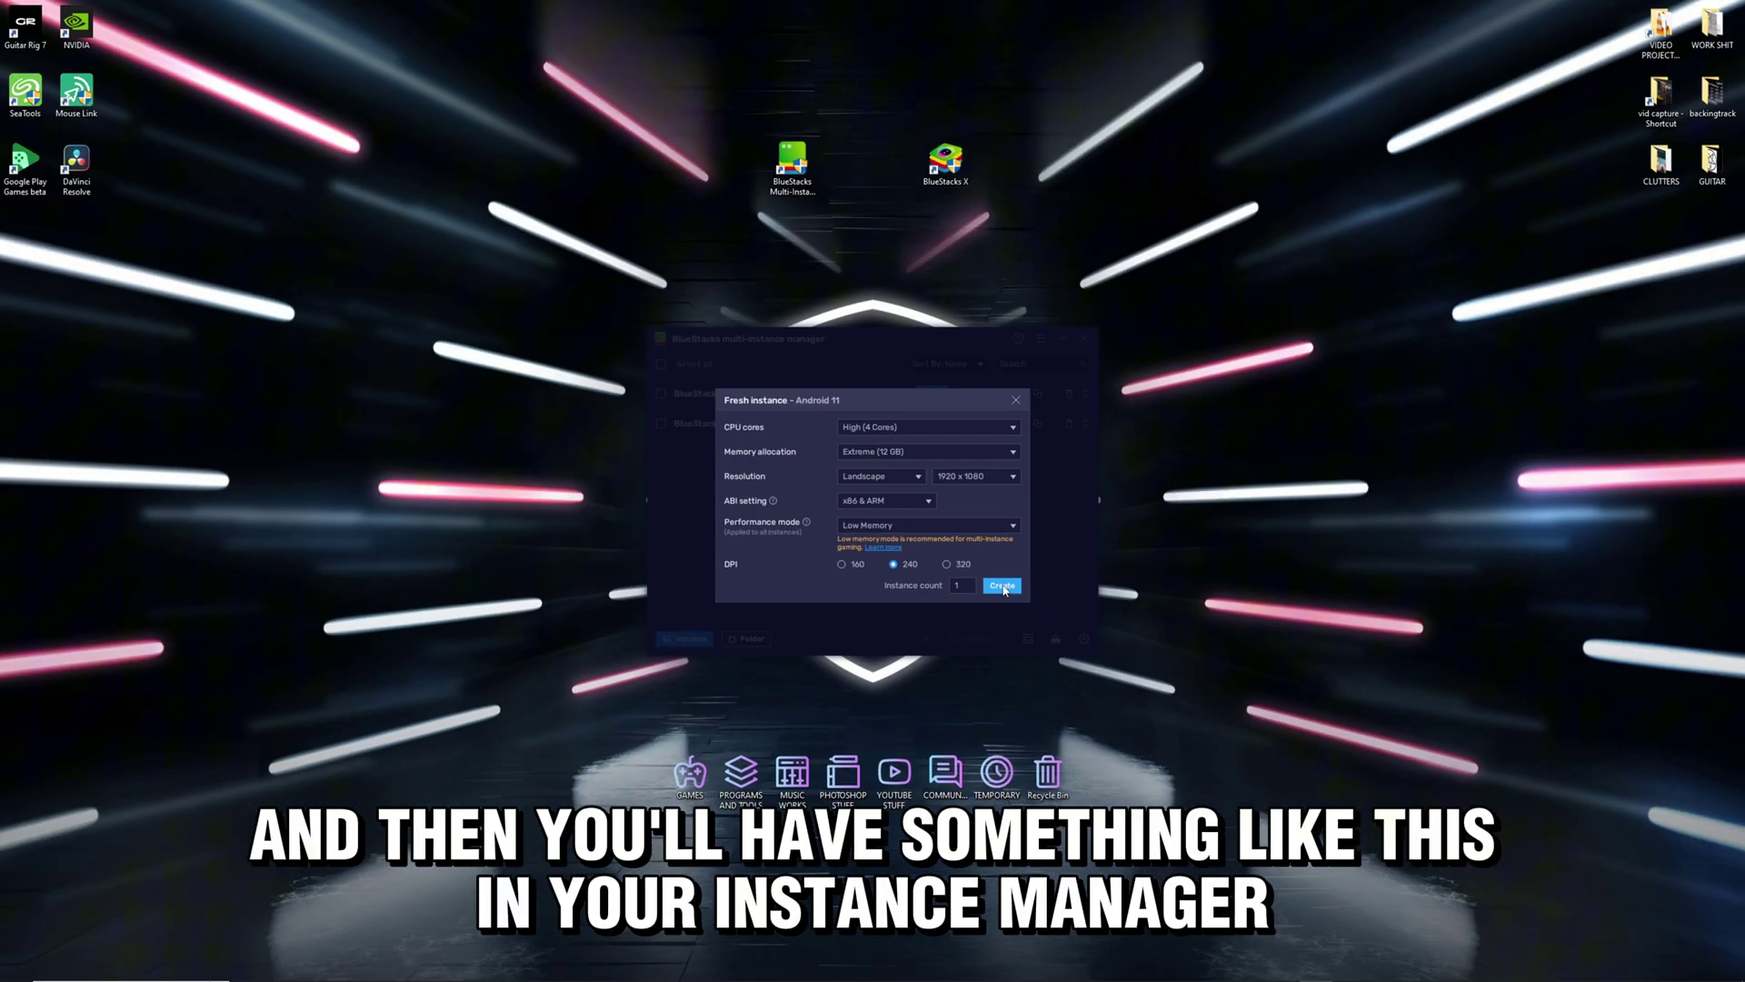
{"action": "left_click", "coordinate": [1251, 766]}
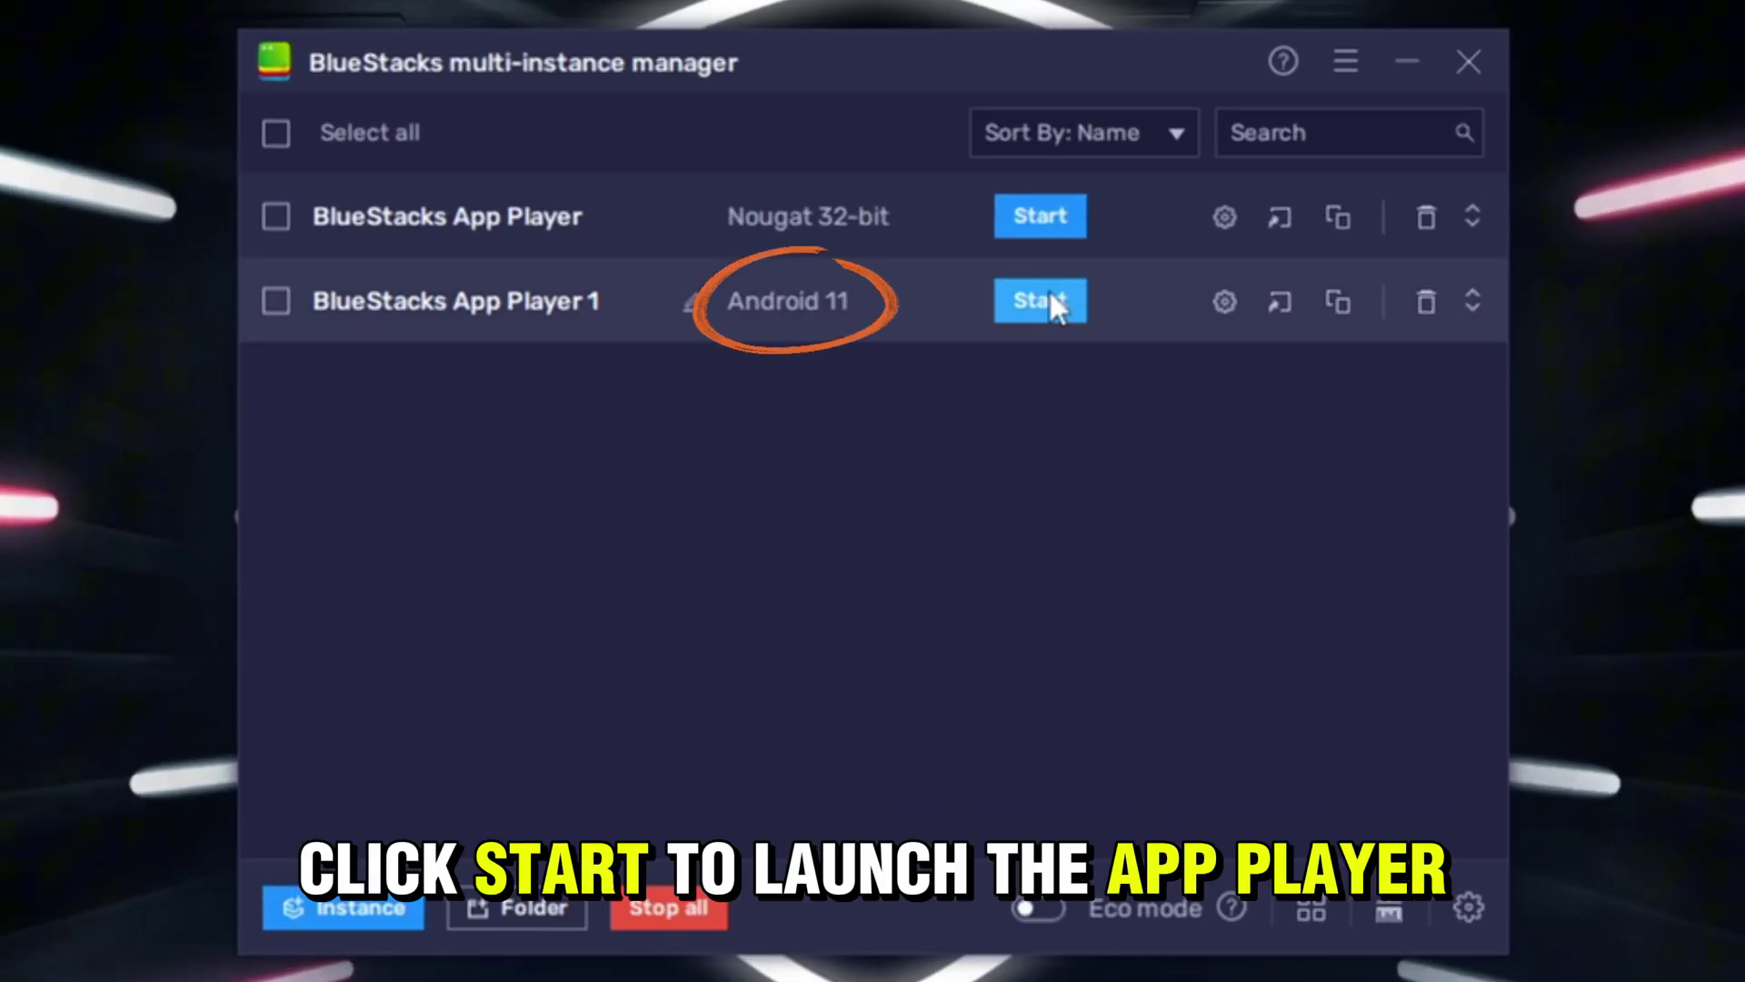
{"action": "left_click", "coordinate": [952, 403]}
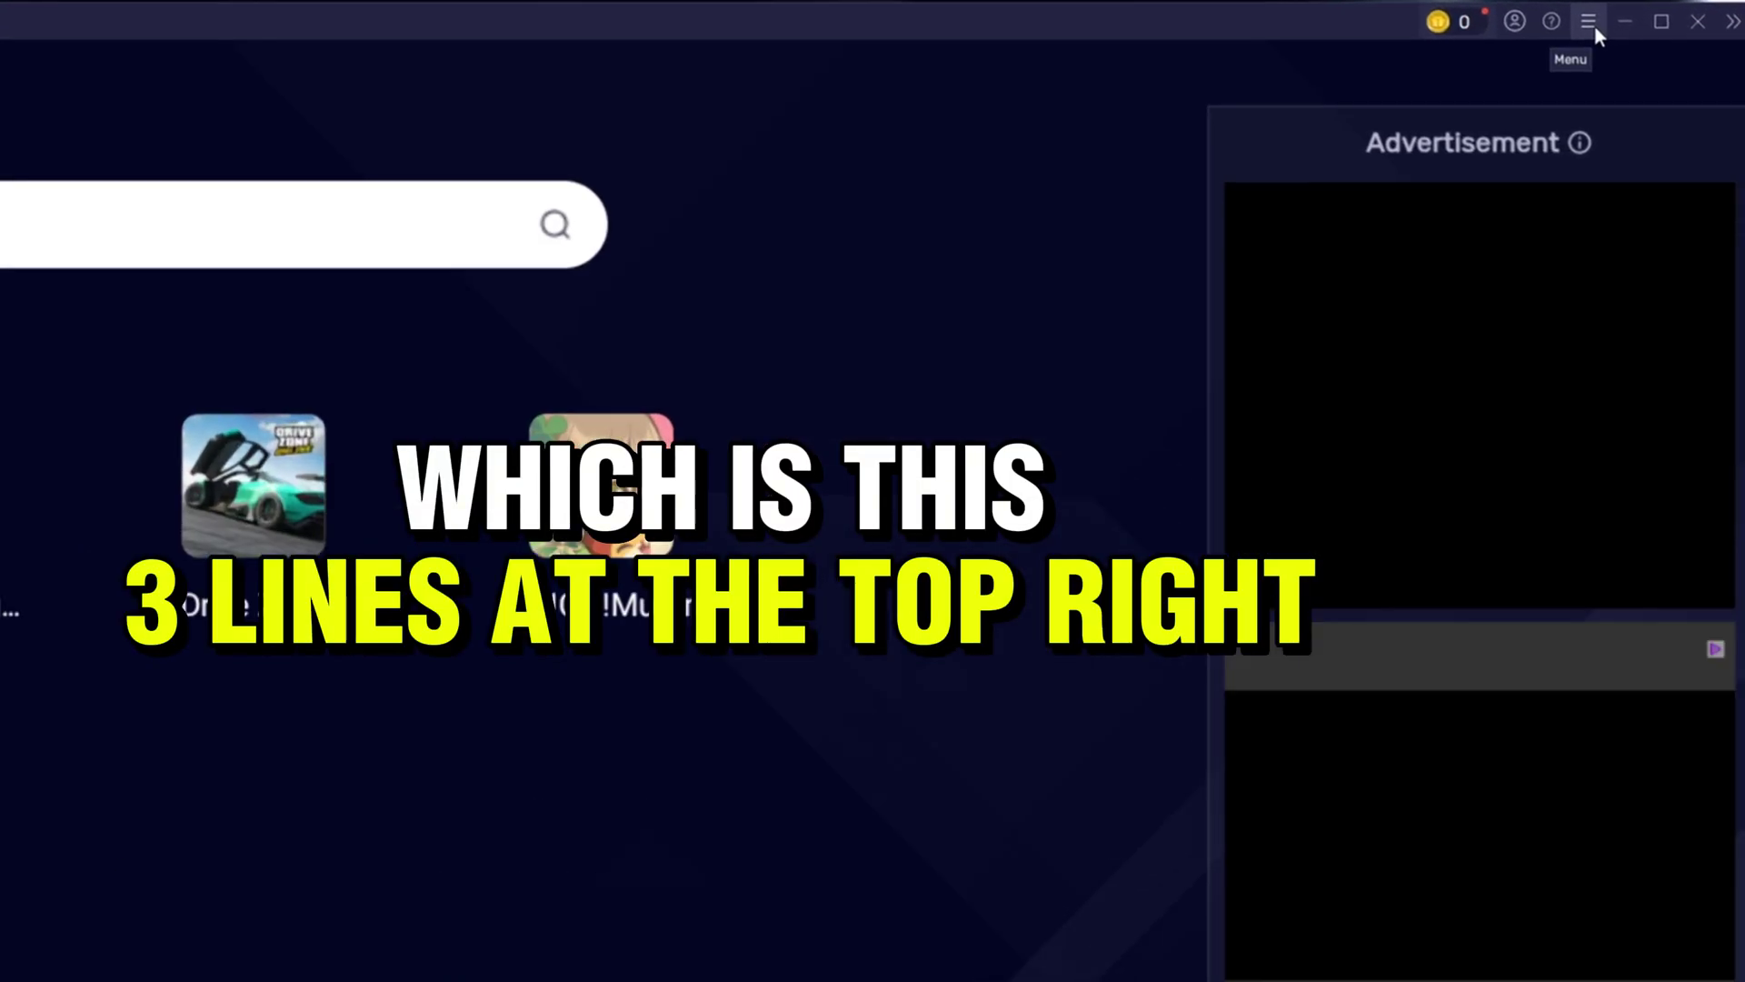
Set Custom 8 CPU cores, Extreme (12 GB) memory and High Performance mode, then view Graphics.
{"action": "left_click", "coordinate": [1591, 25]}
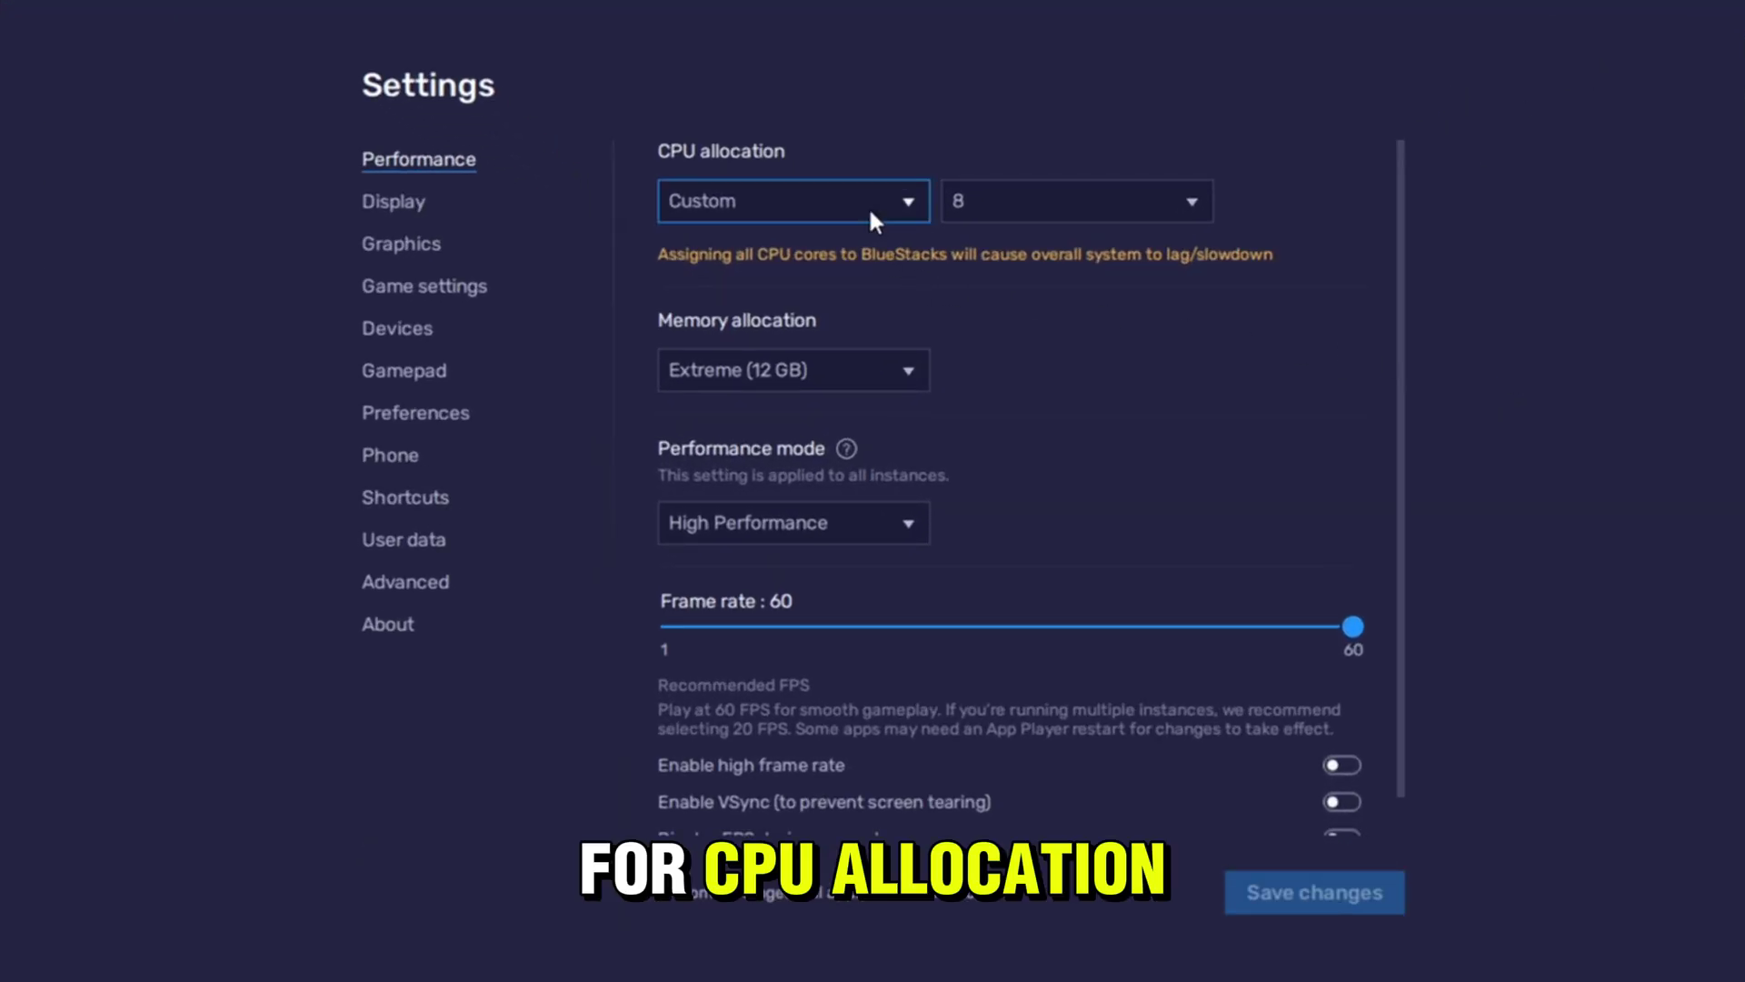
{"action": "left_click", "coordinate": [909, 215]}
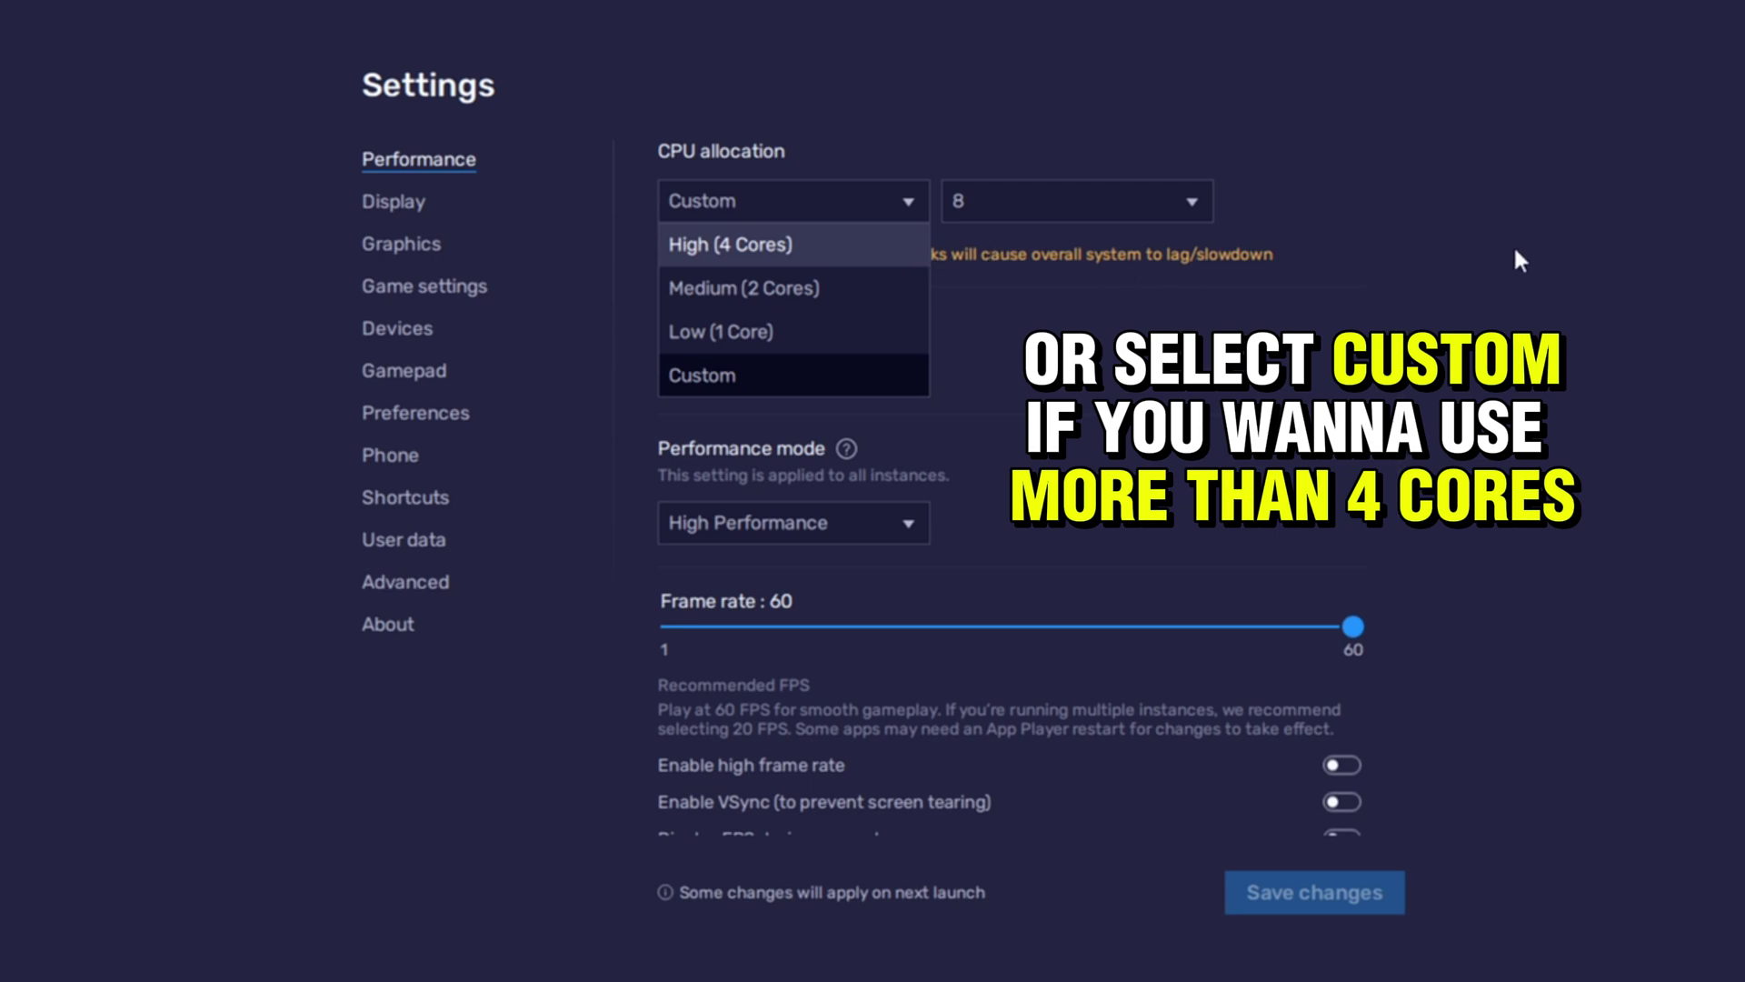
{"action": "left_click", "coordinate": [1246, 57]}
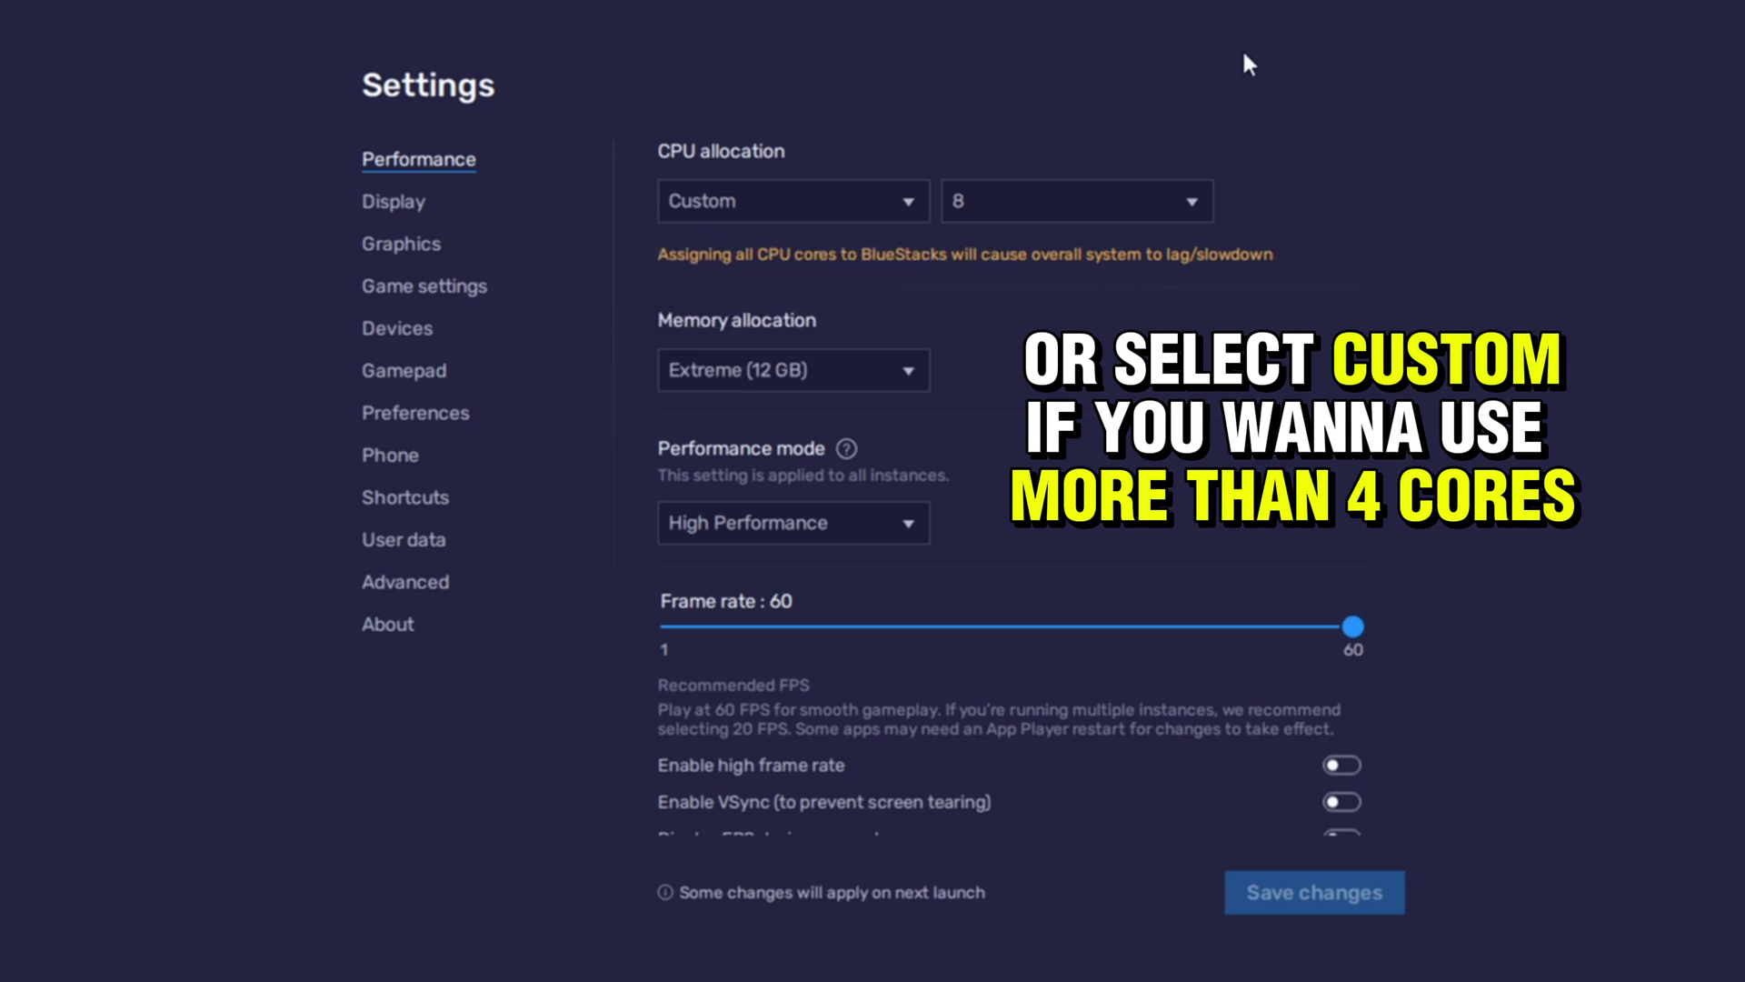
{"action": "left_click", "coordinate": [905, 372]}
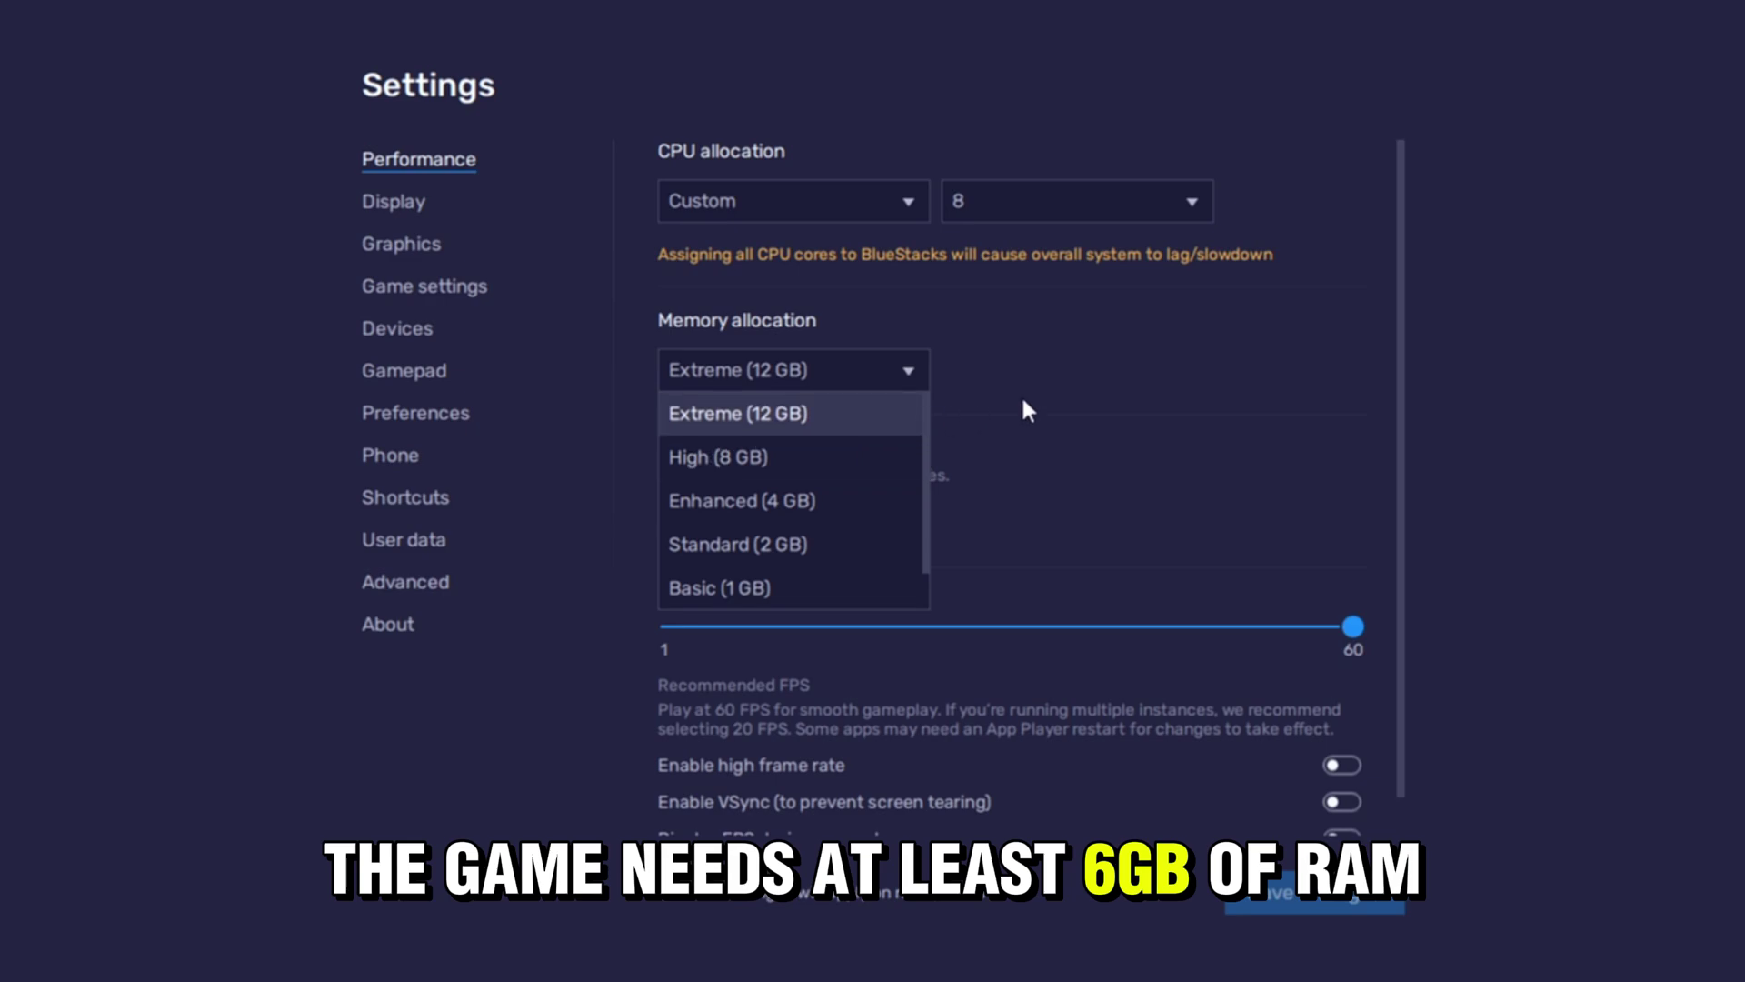
{"action": "scroll", "coordinate": [893, 498], "scroll_direction": "down", "scroll_amount": 1}
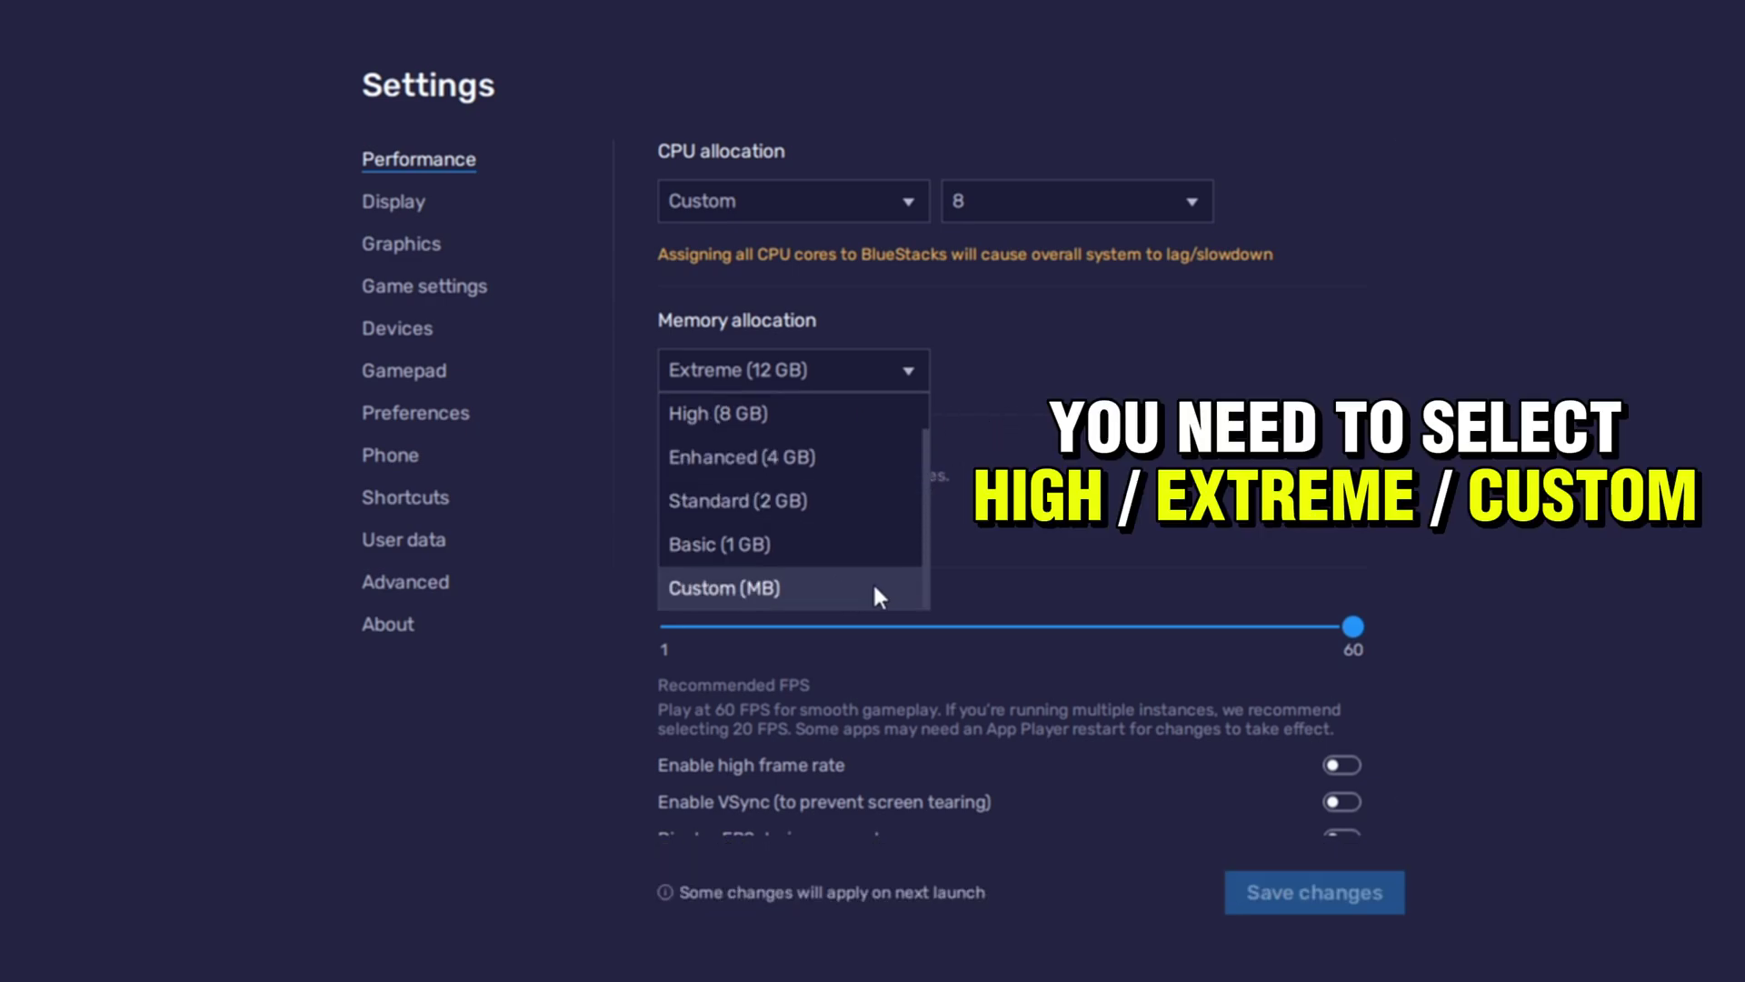
{"action": "scroll", "coordinate": [909, 545], "scroll_direction": "up", "scroll_amount": 1}
{"action": "left_click", "coordinate": [1210, 364]}
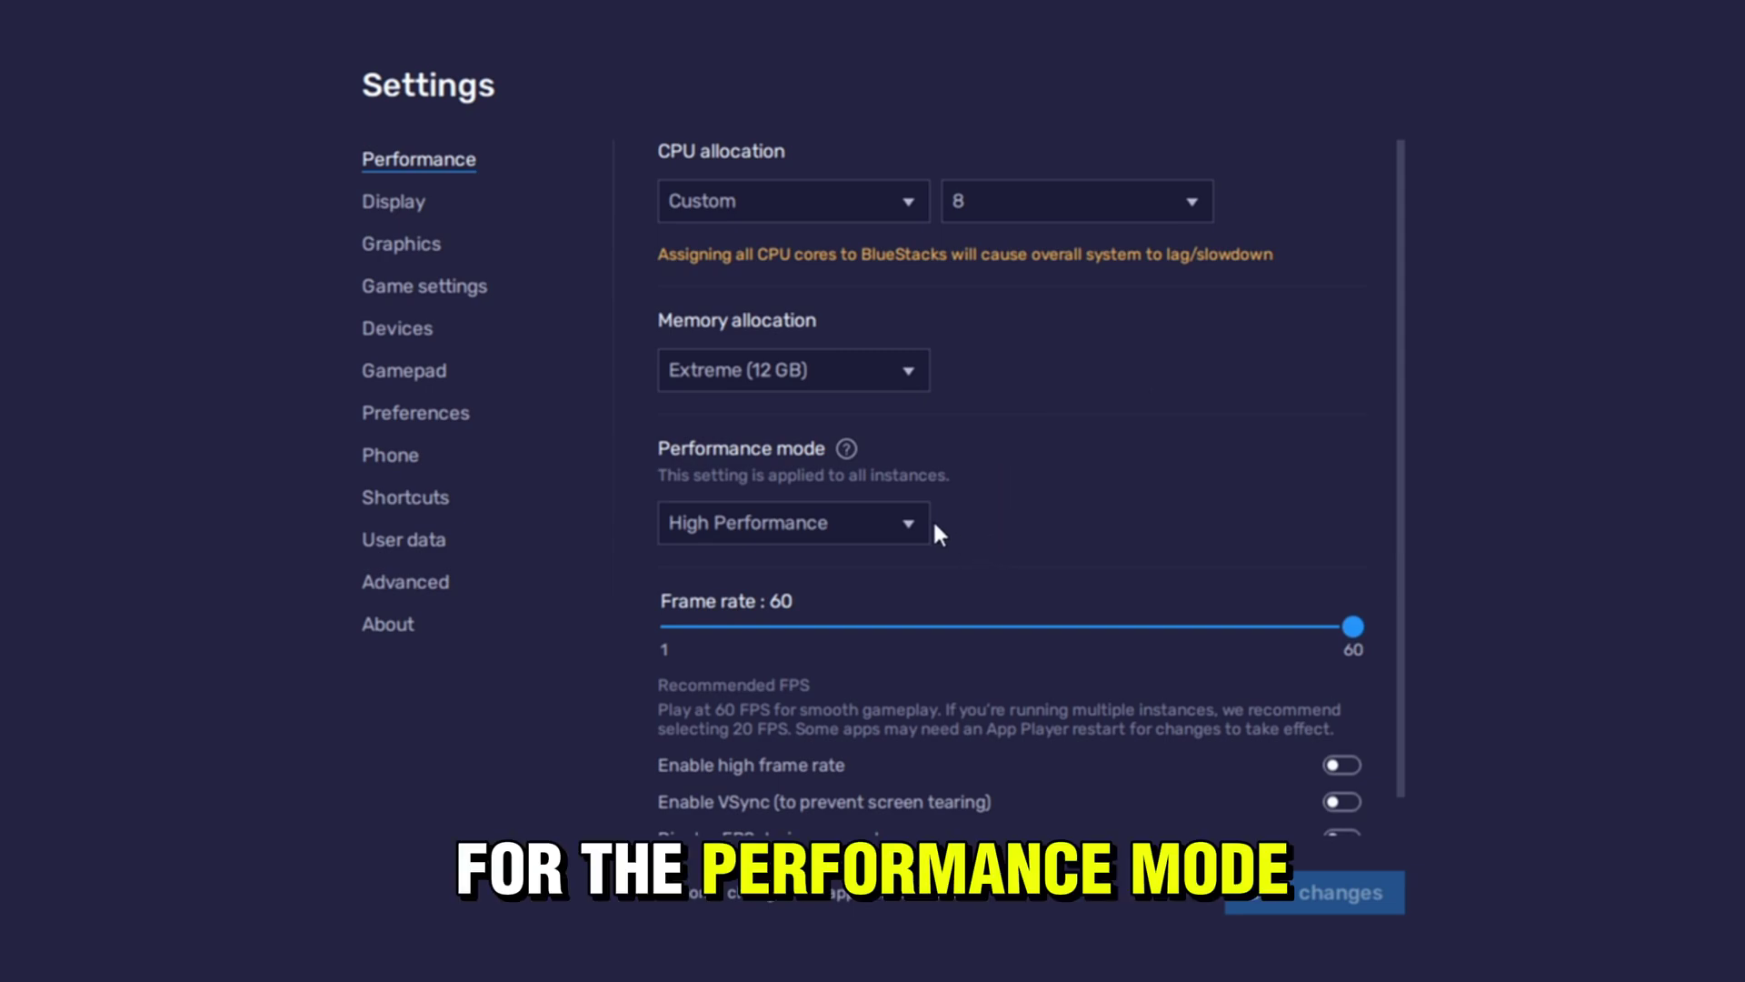
{"action": "left_click", "coordinate": [909, 525]}
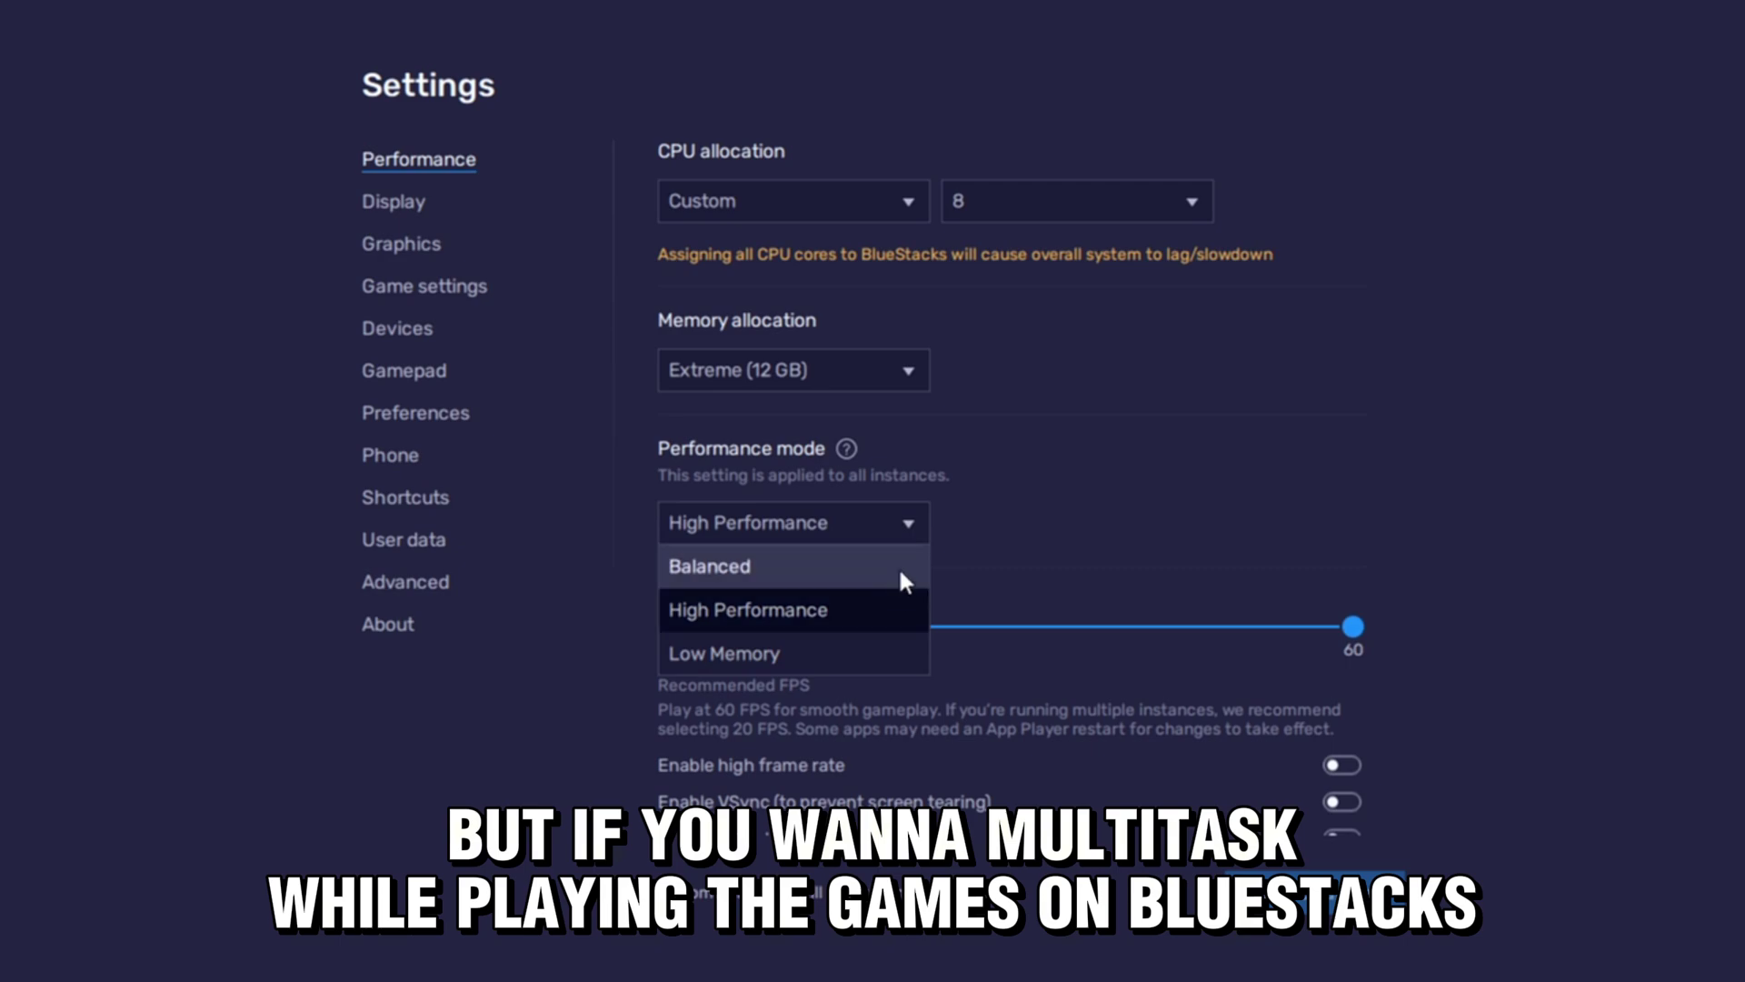
{"action": "left_click", "coordinate": [1089, 515]}
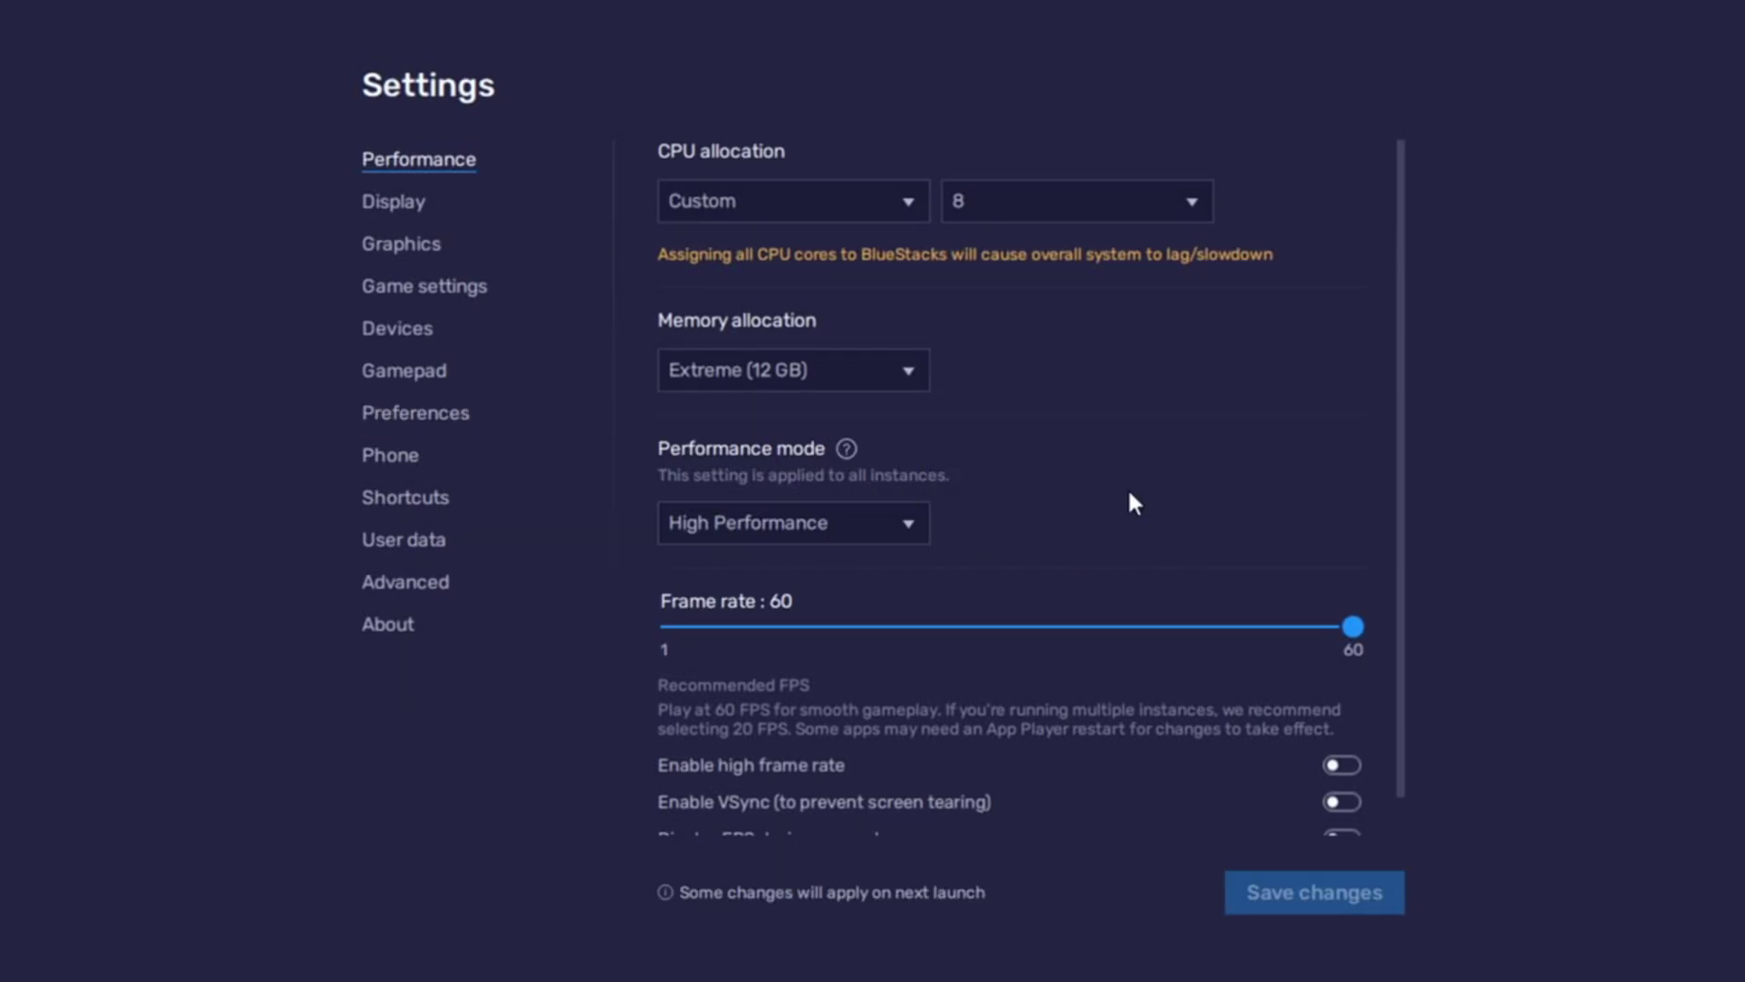
{"action": "left_click", "coordinate": [400, 243]}
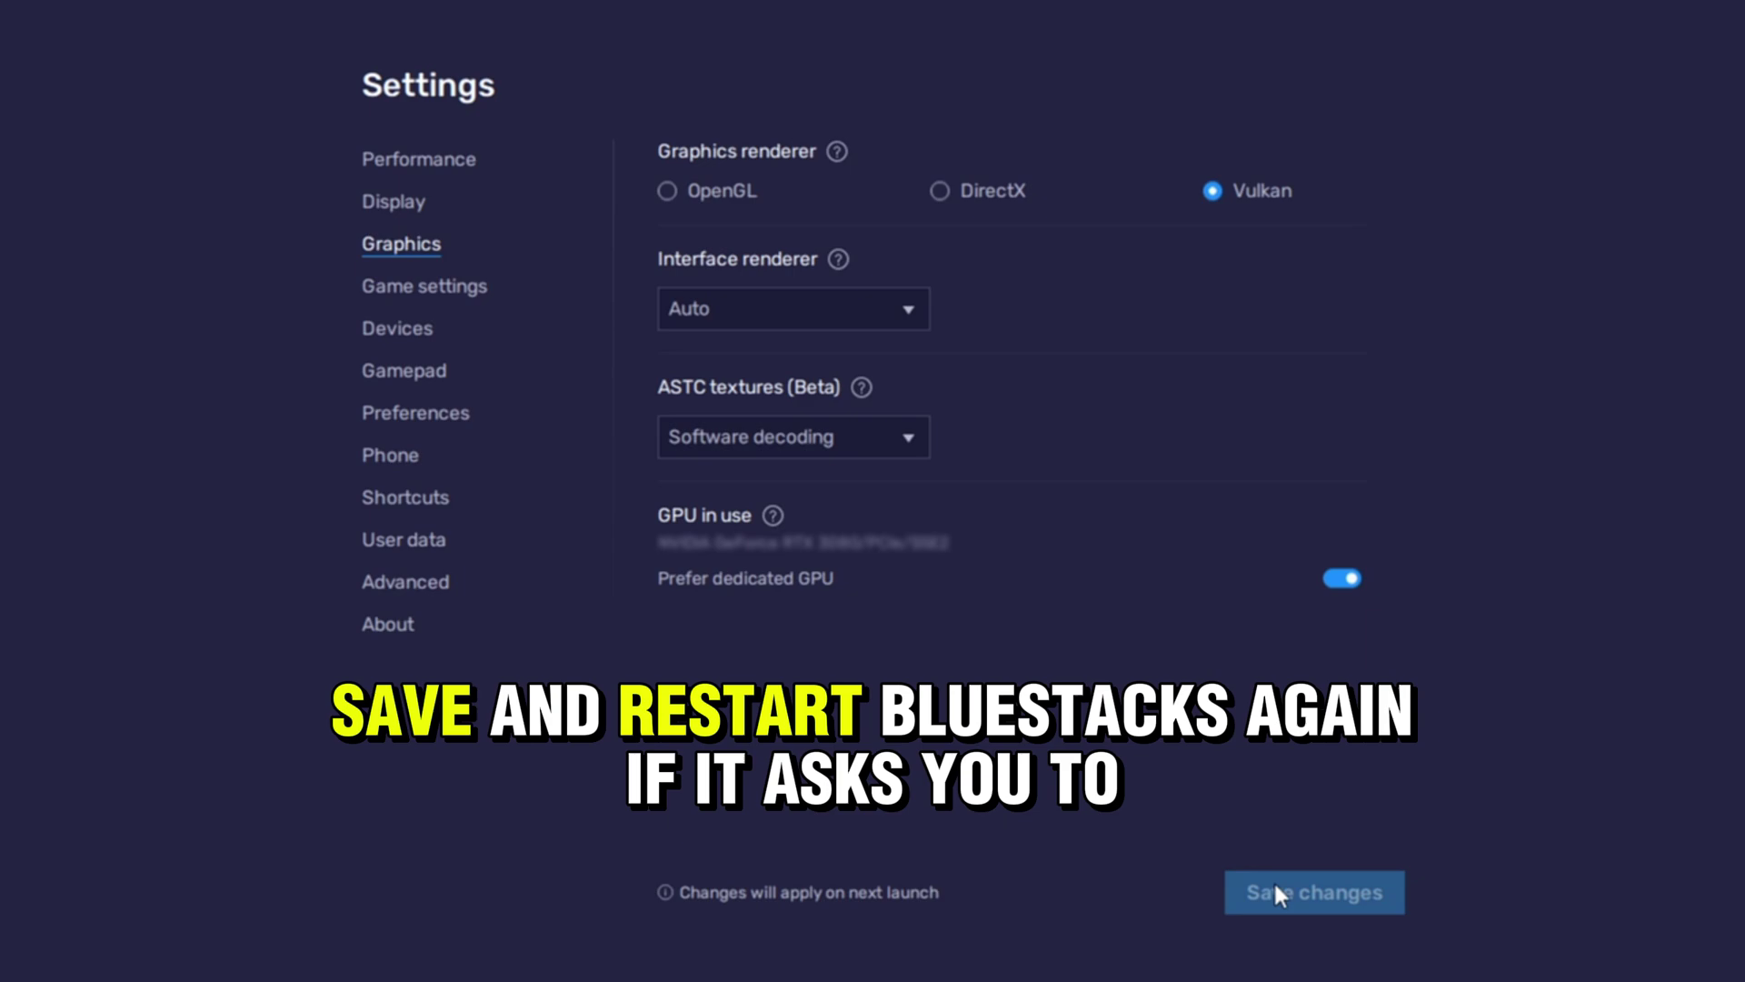
Save the settings and launch CarX Drift Racing 3 via the Play Store in System apps.
{"action": "left_click", "coordinate": [1320, 896]}
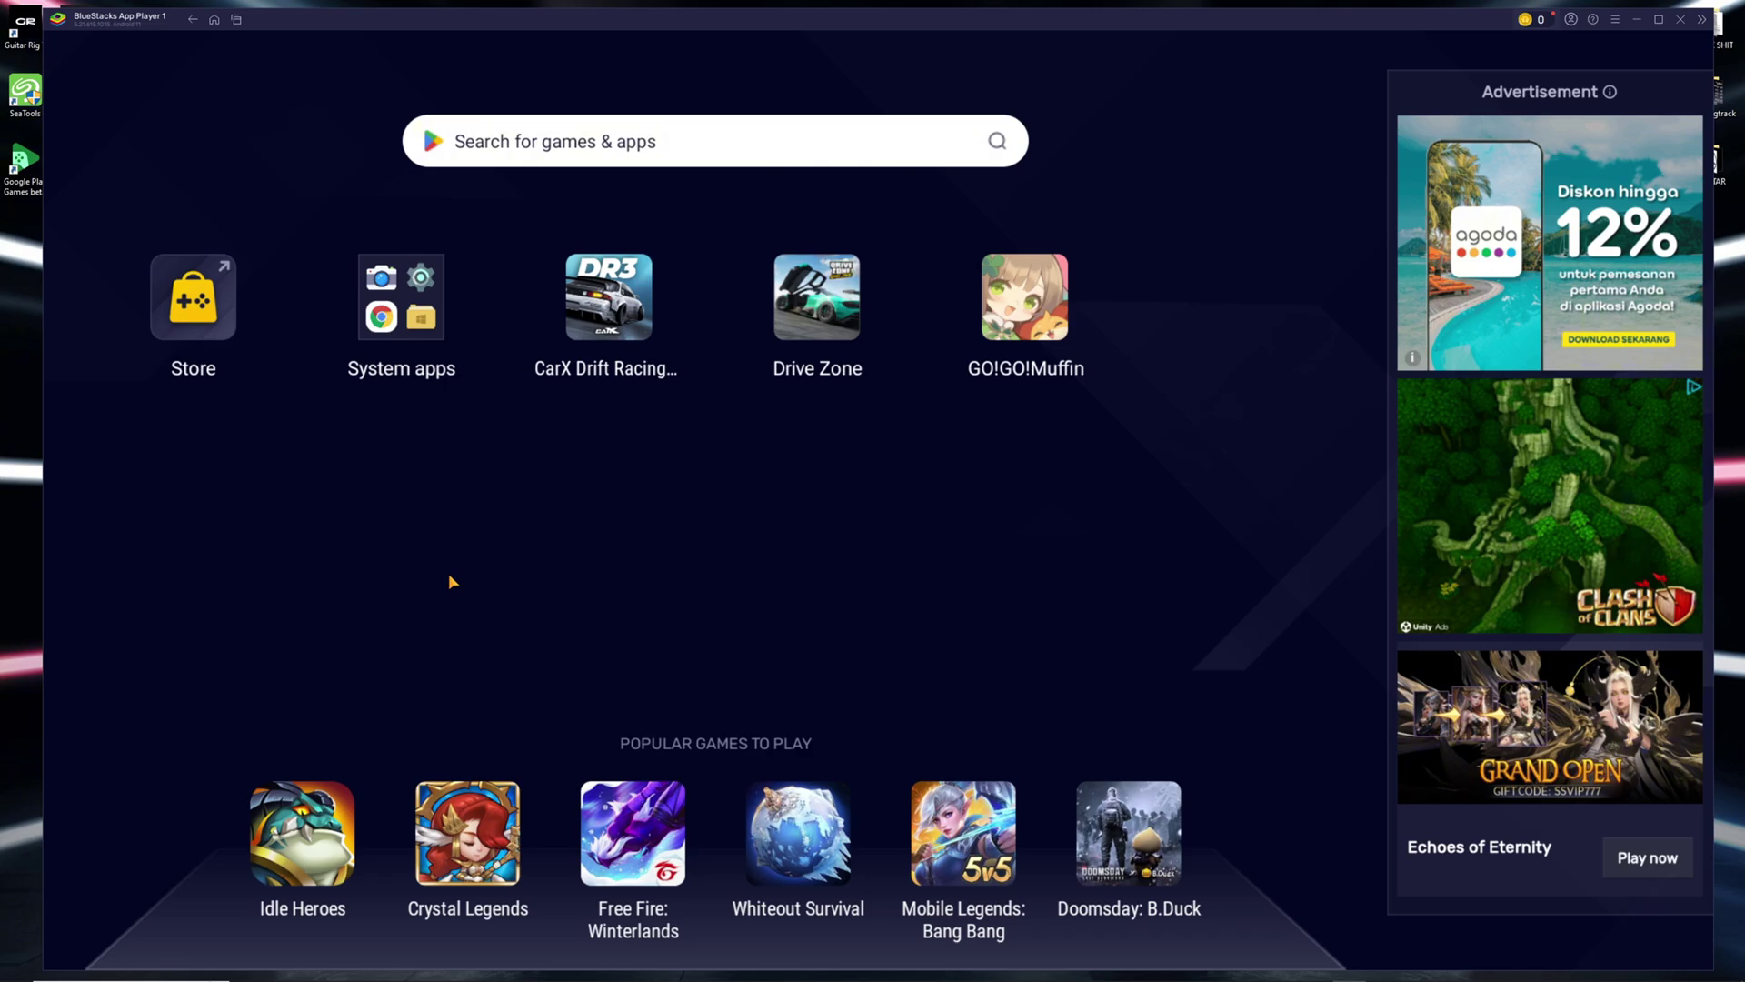
{"action": "left_click", "coordinate": [425, 309]}
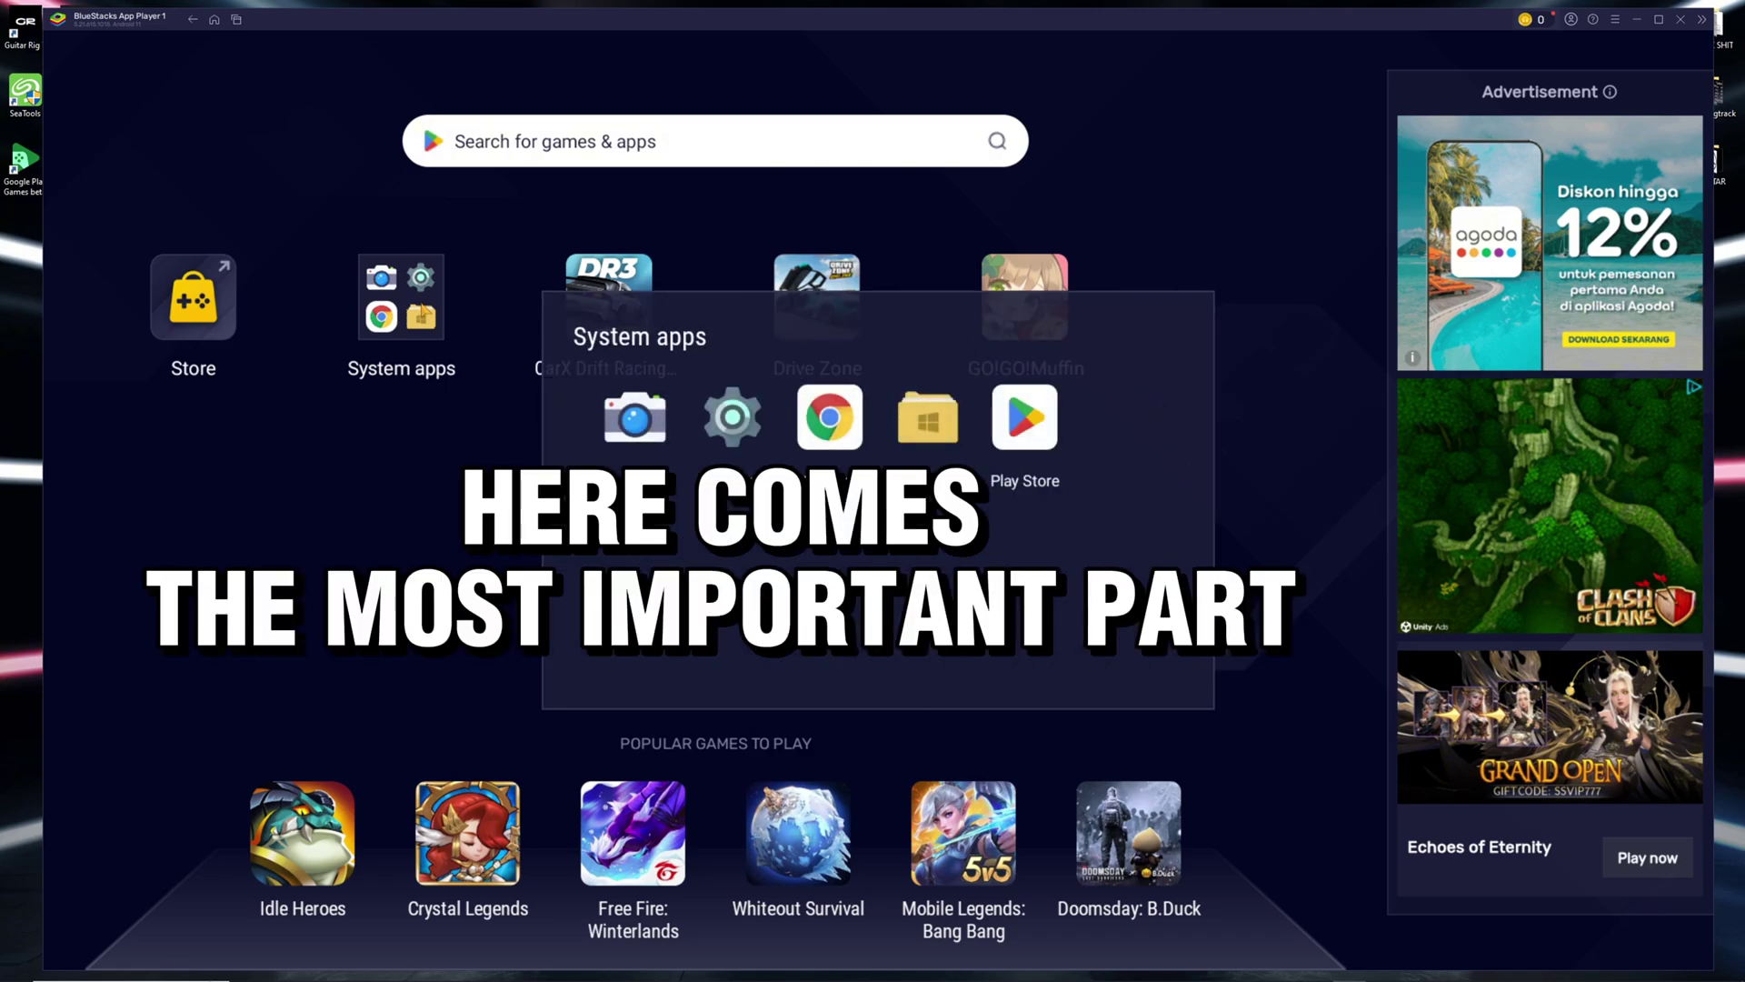
{"action": "left_click", "coordinate": [1010, 417]}
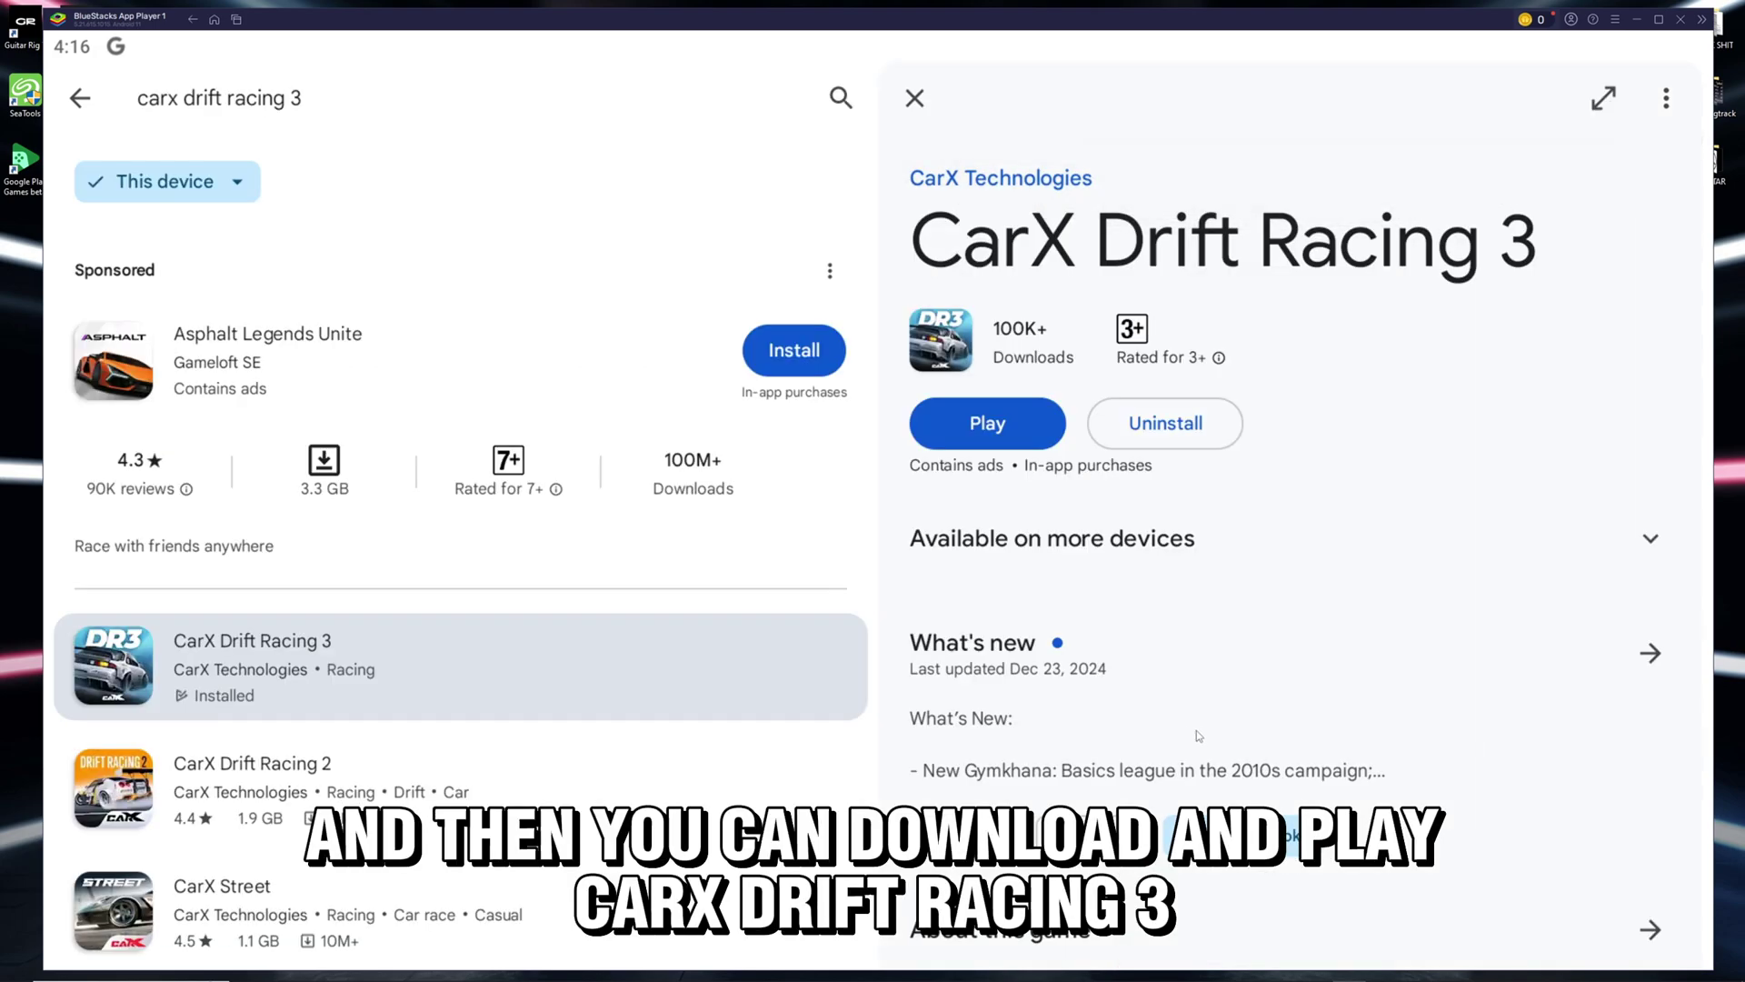
{"action": "left_click", "coordinate": [987, 422]}
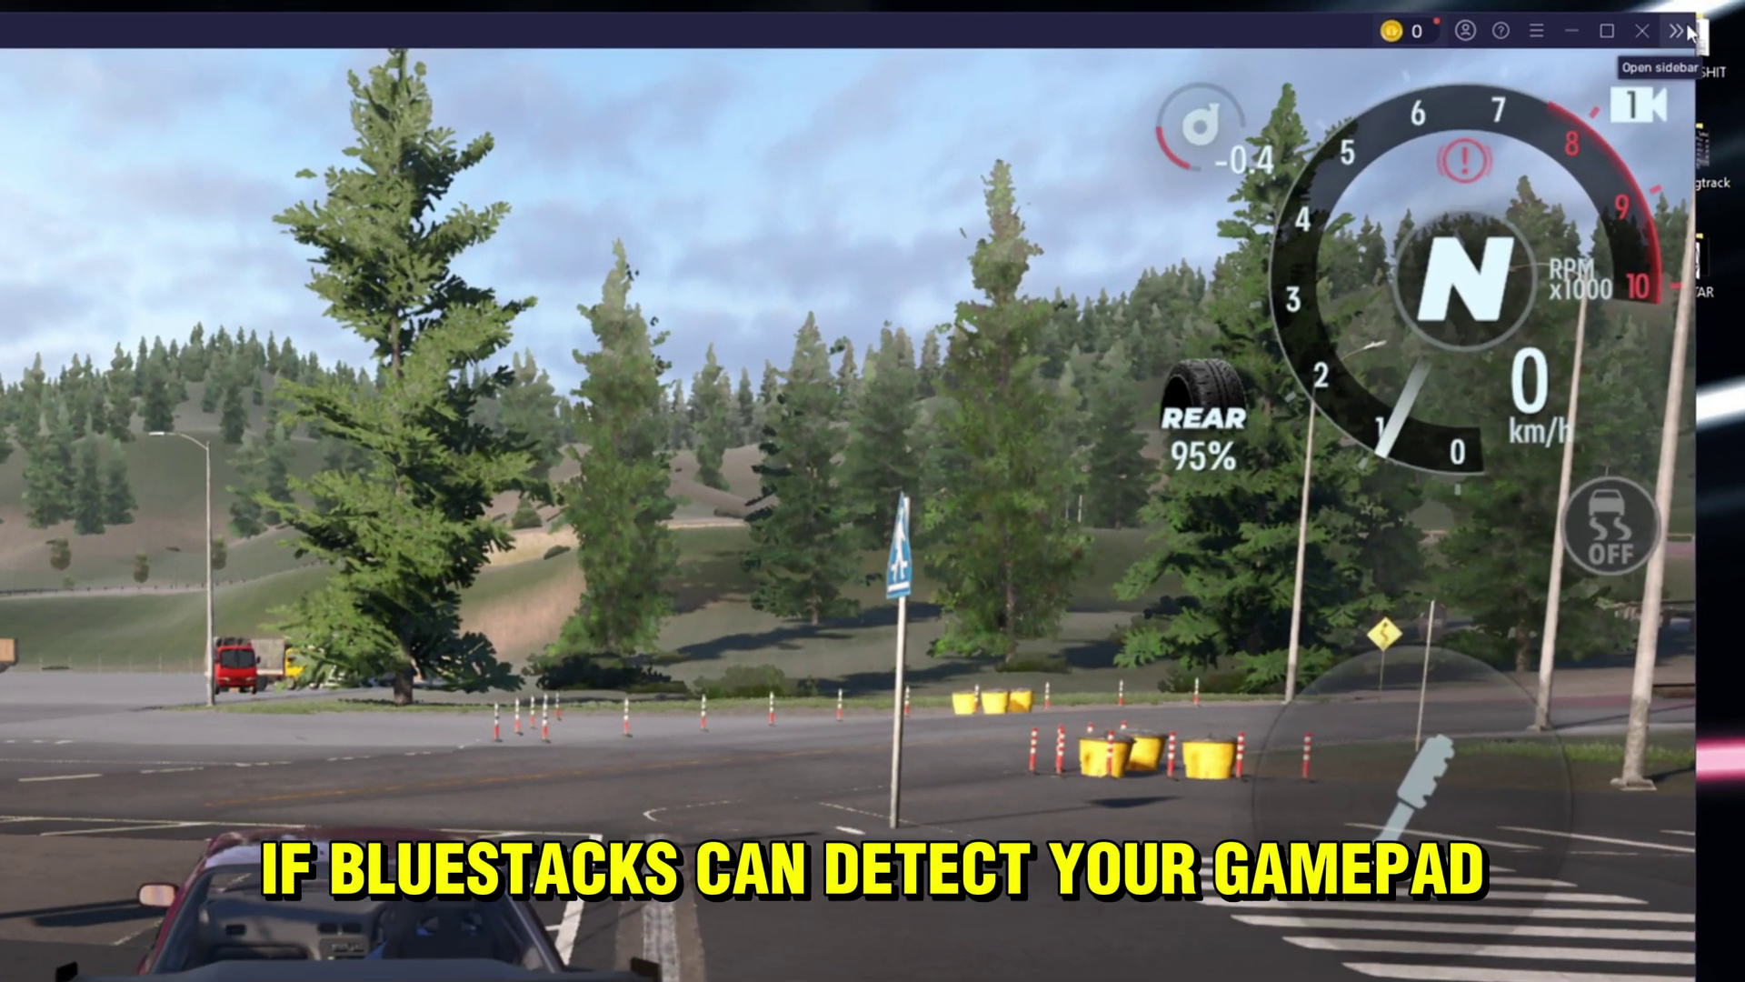
Open the Controls editor from the sidebar's Game controls in Keyboard and mouse mode.
{"action": "left_click", "coordinate": [1688, 32]}
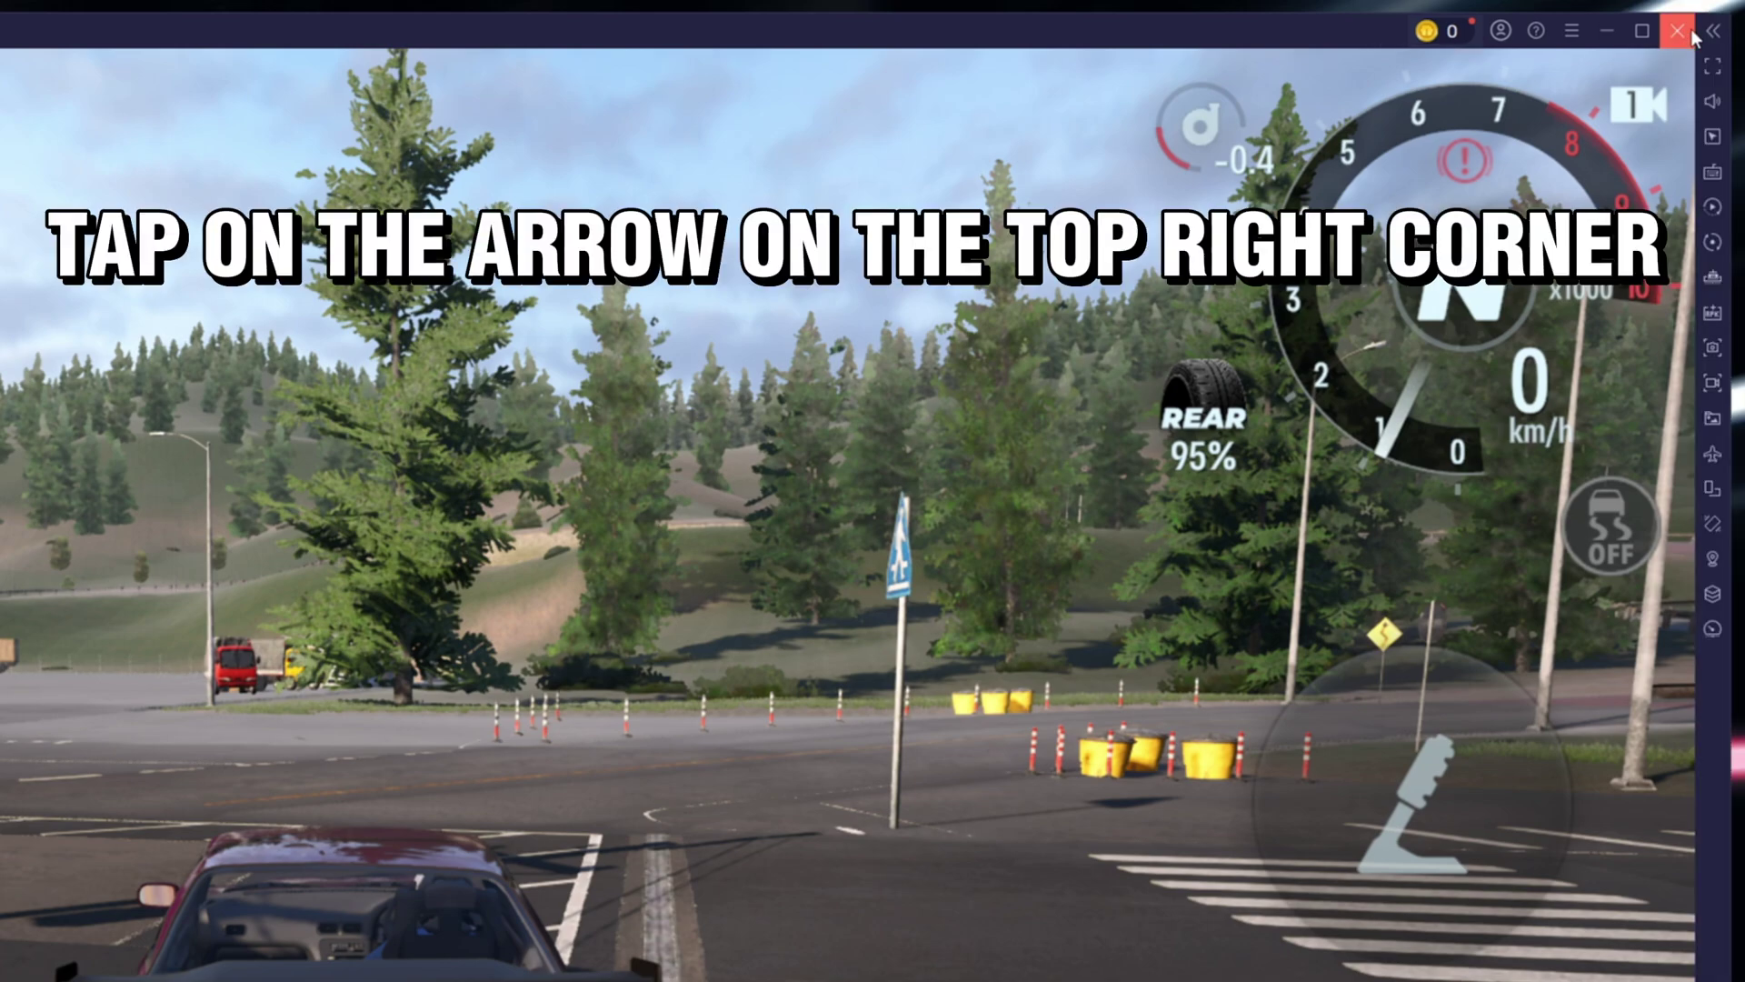
{"action": "left_click", "coordinate": [1713, 174]}
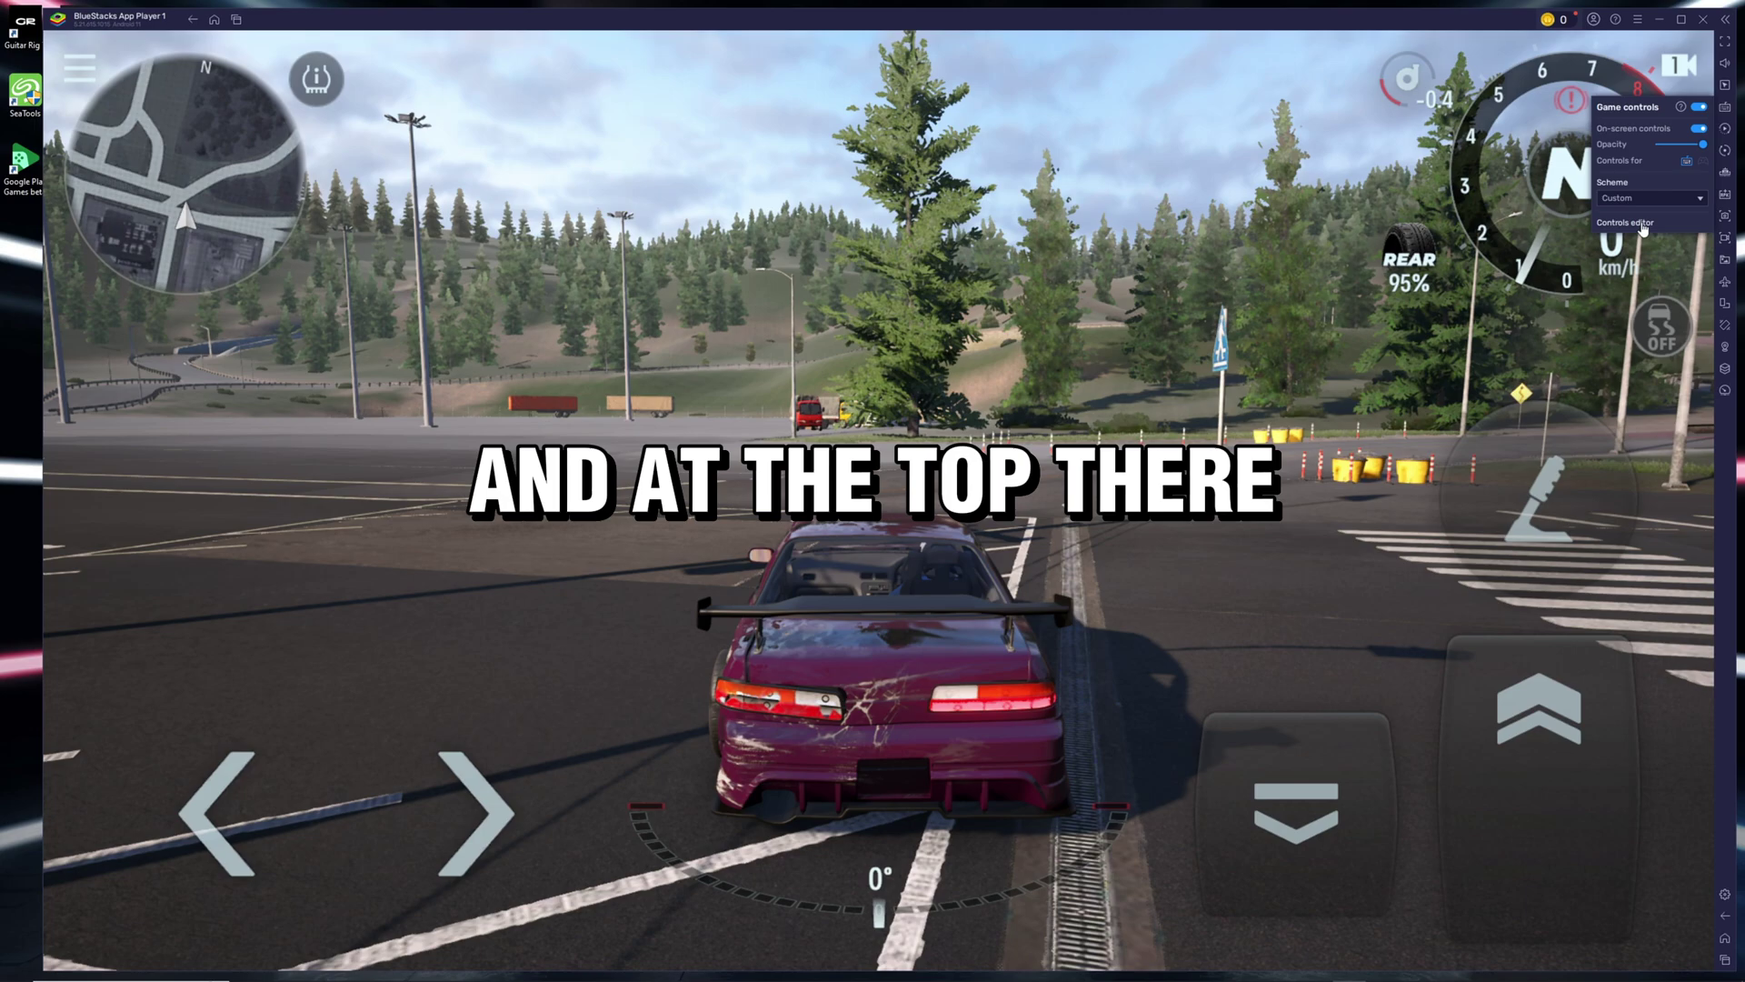
{"action": "left_click", "coordinate": [1581, 360]}
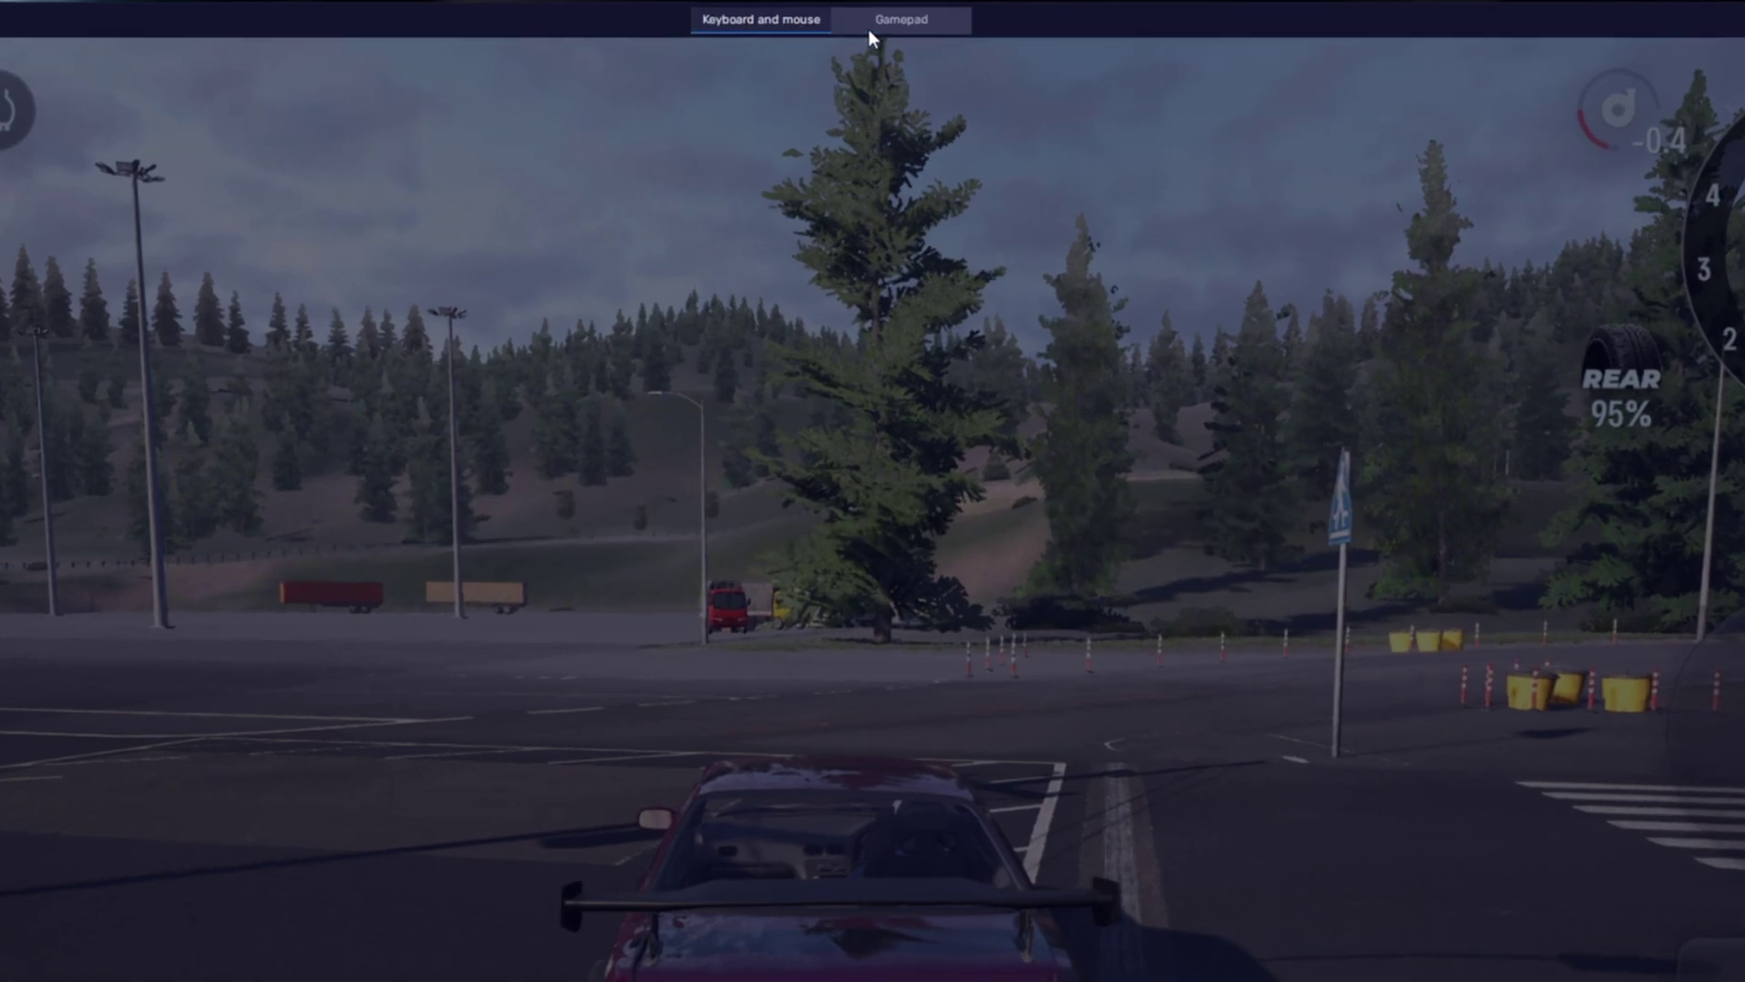
{"action": "left_click", "coordinate": [763, 19]}
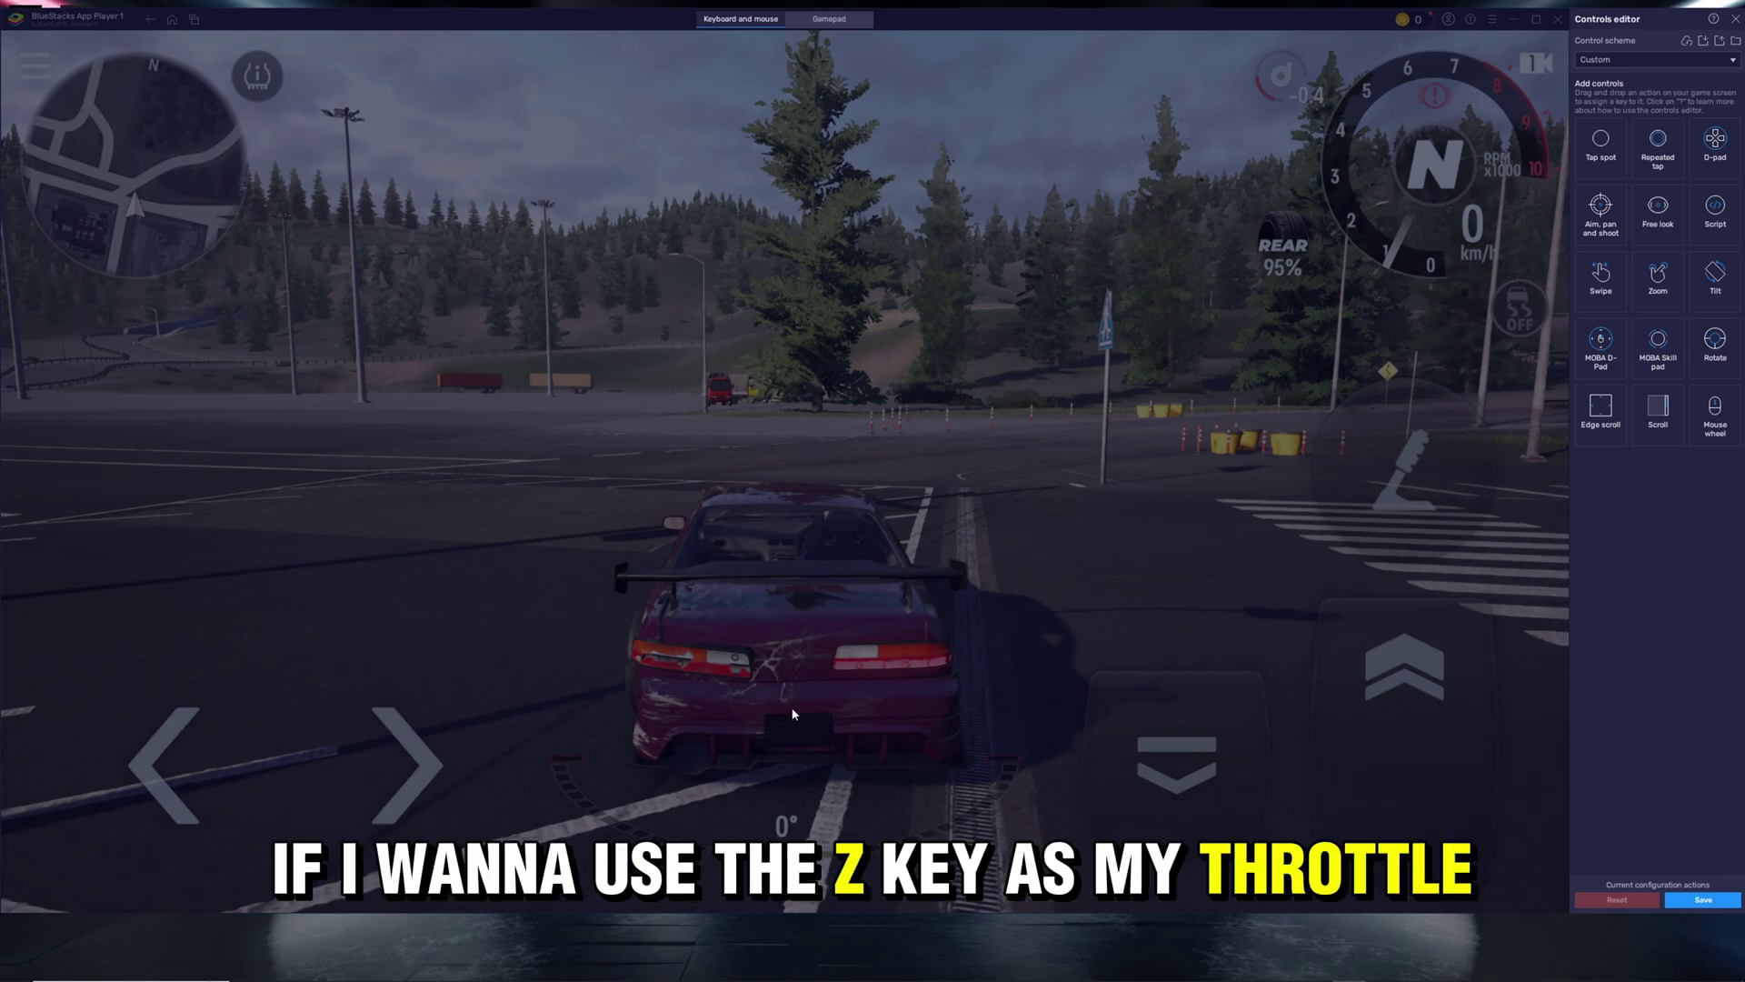
Bind Z to the throttle pedal and X to the brake pedal, save, and exit.
{"action": "left_click", "coordinate": [1412, 753]}
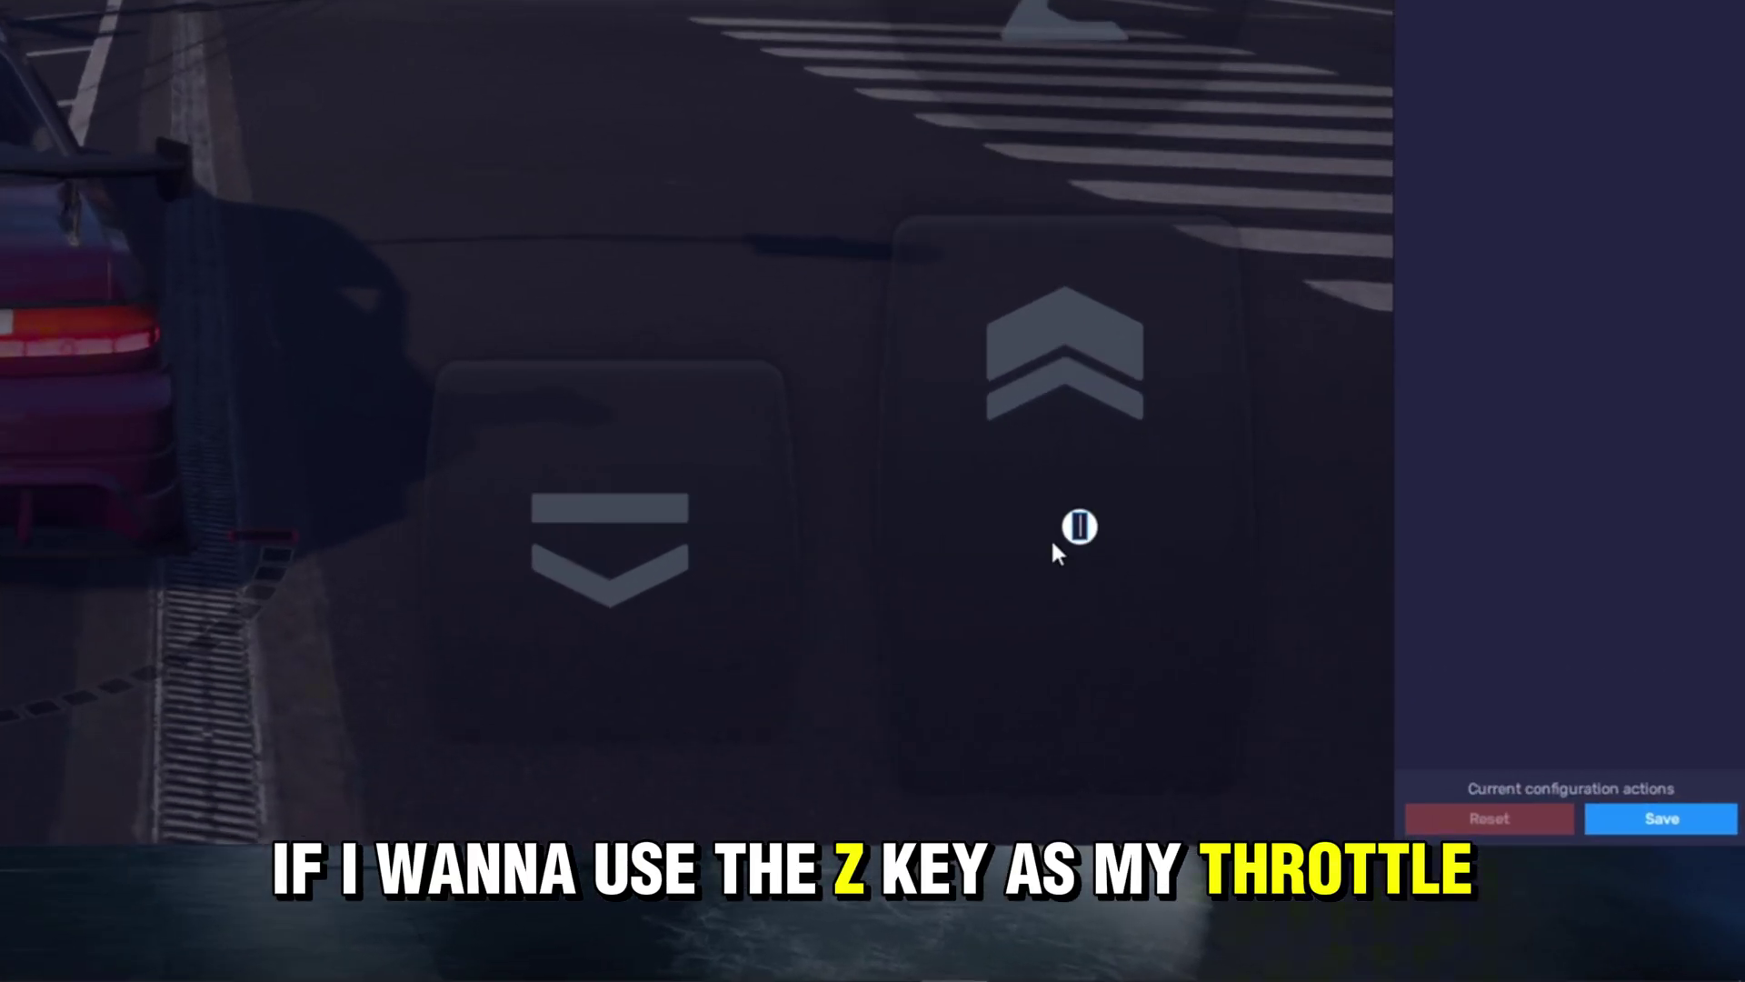
{"action": "key", "text": "z"}
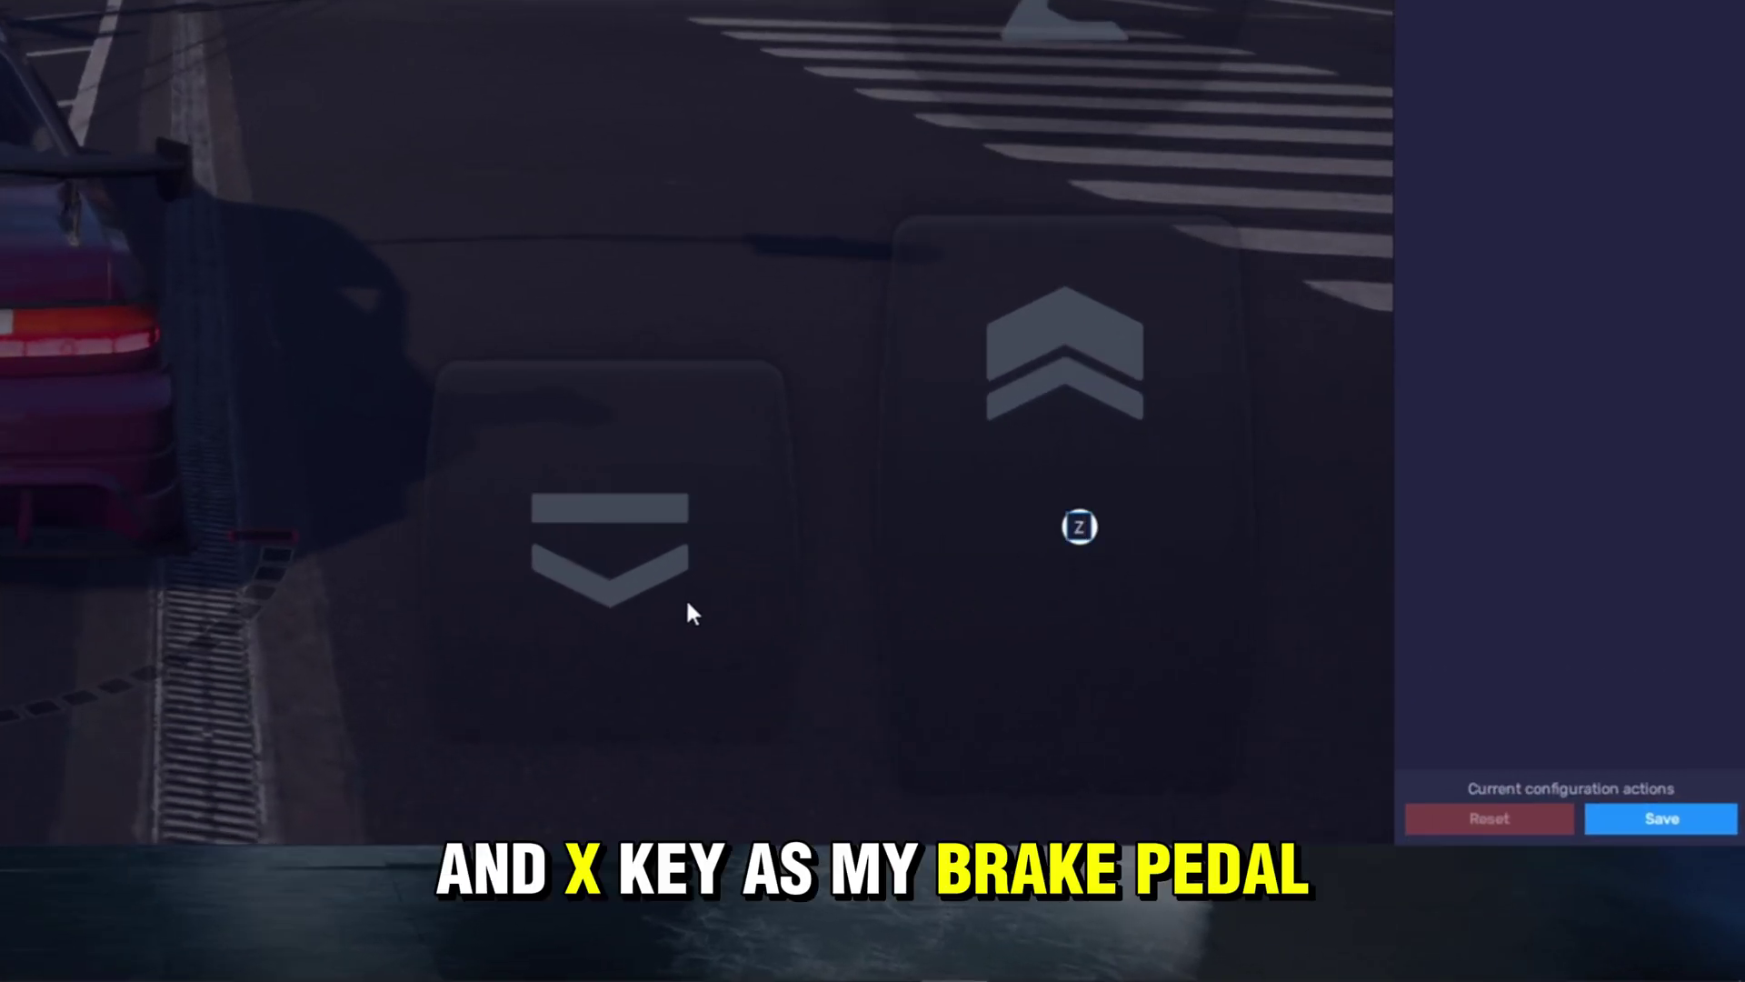
{"action": "left_click", "coordinate": [604, 542]}
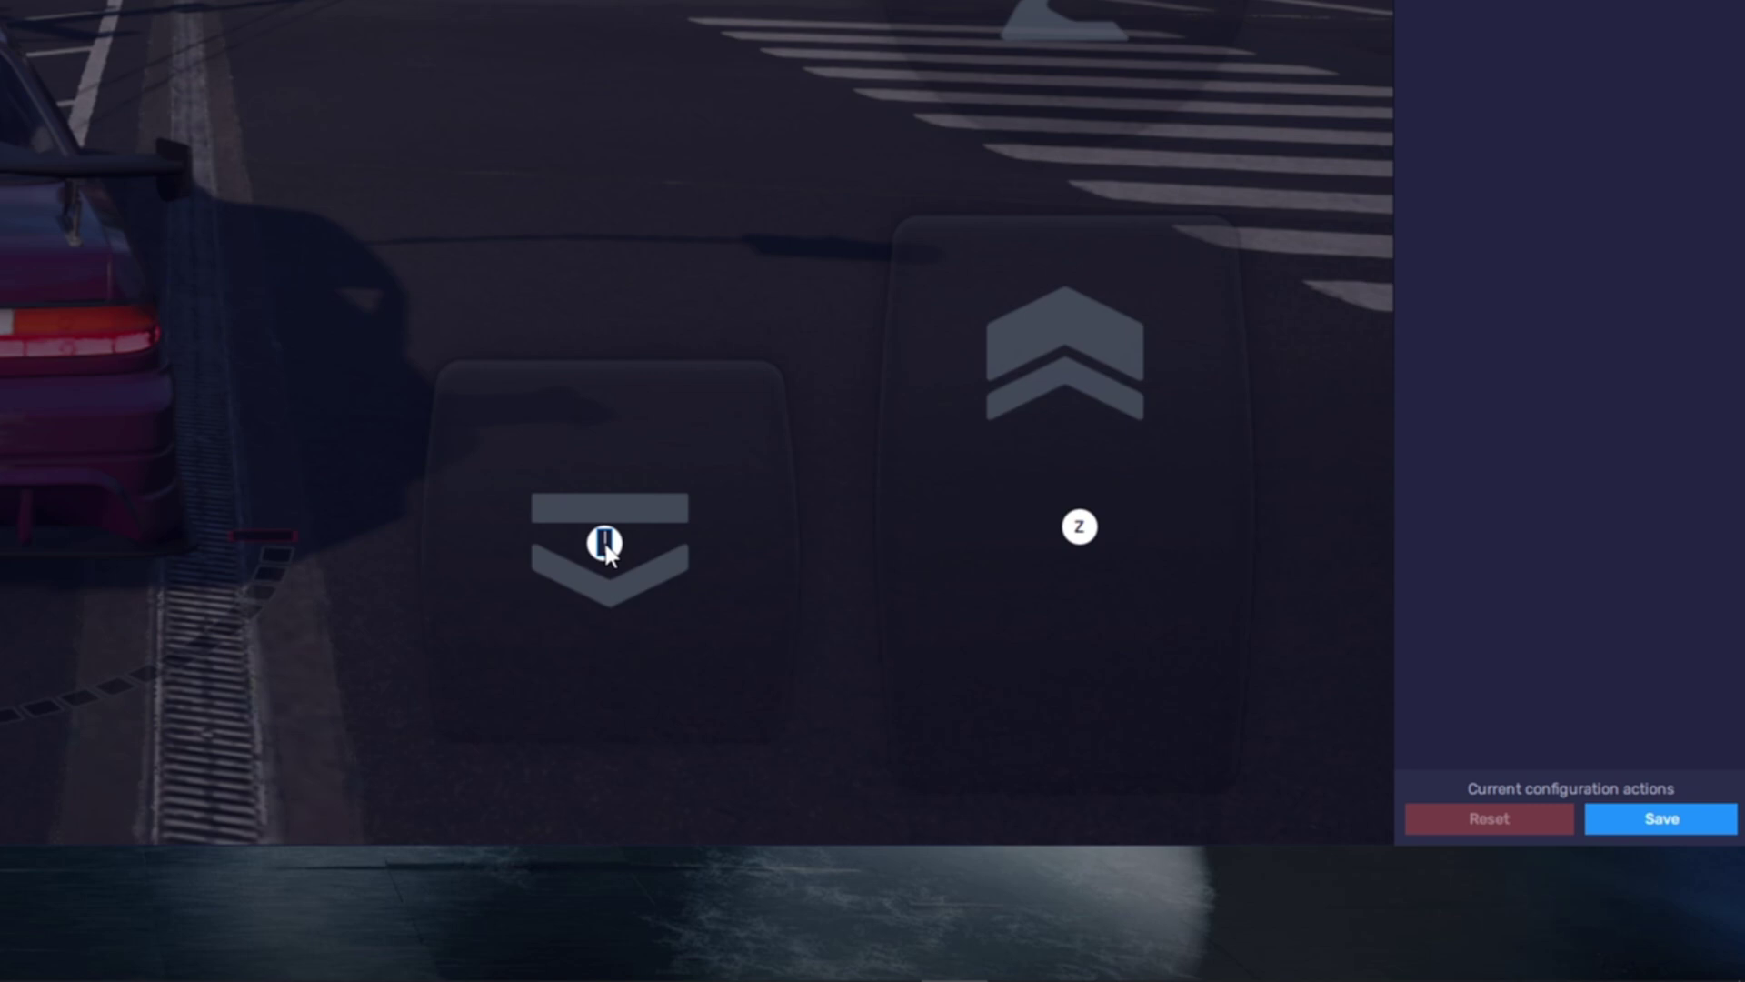
{"action": "left_click", "coordinate": [1661, 821]}
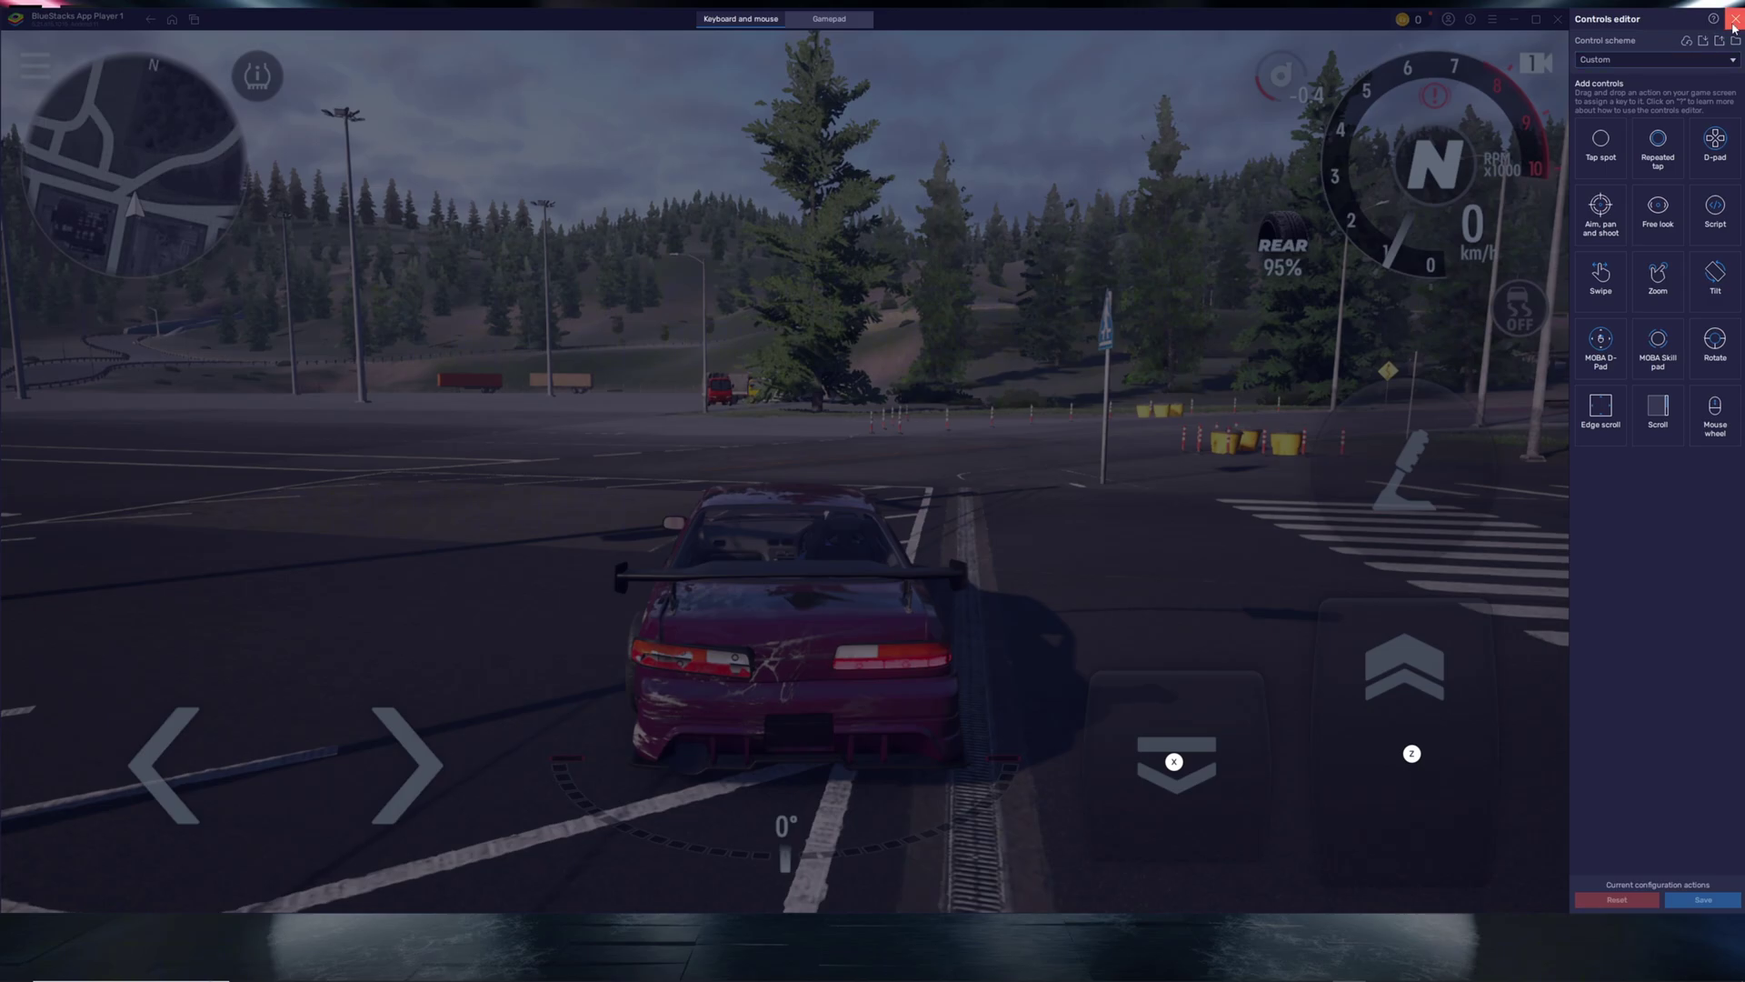
{"action": "left_click", "coordinate": [1735, 18]}
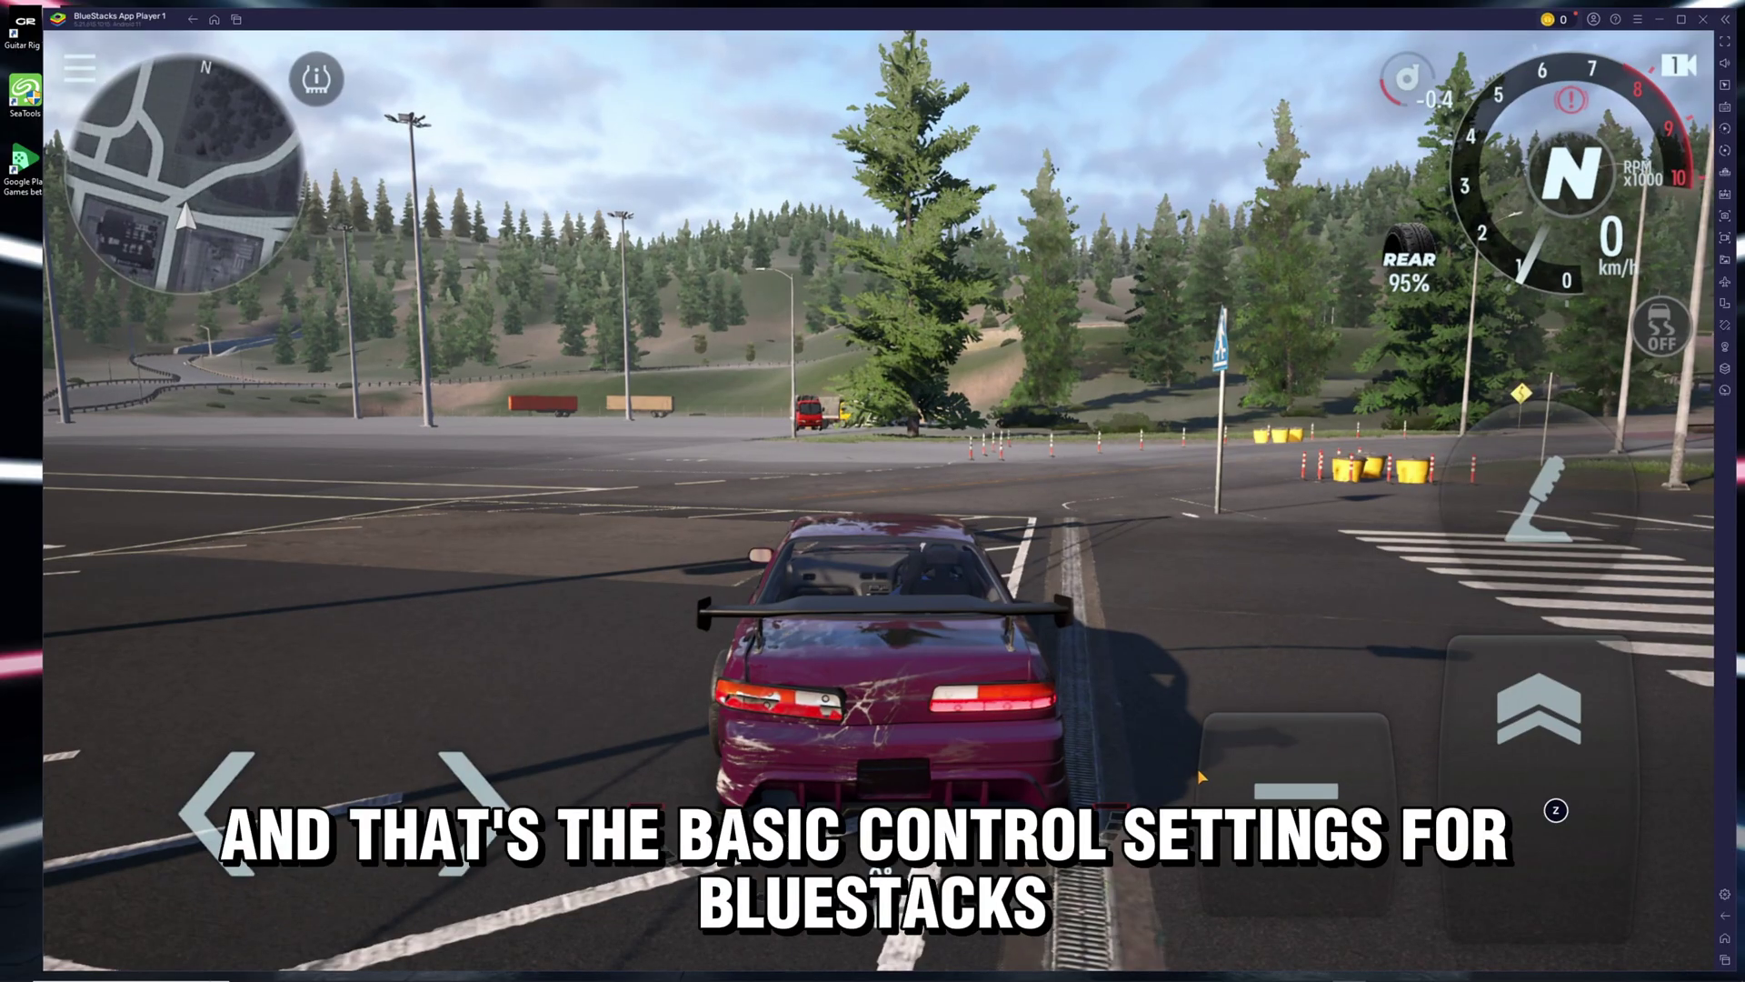
Test-drive the car using the X brake and Z throttle keys.
{"action": "key", "text": "x"}
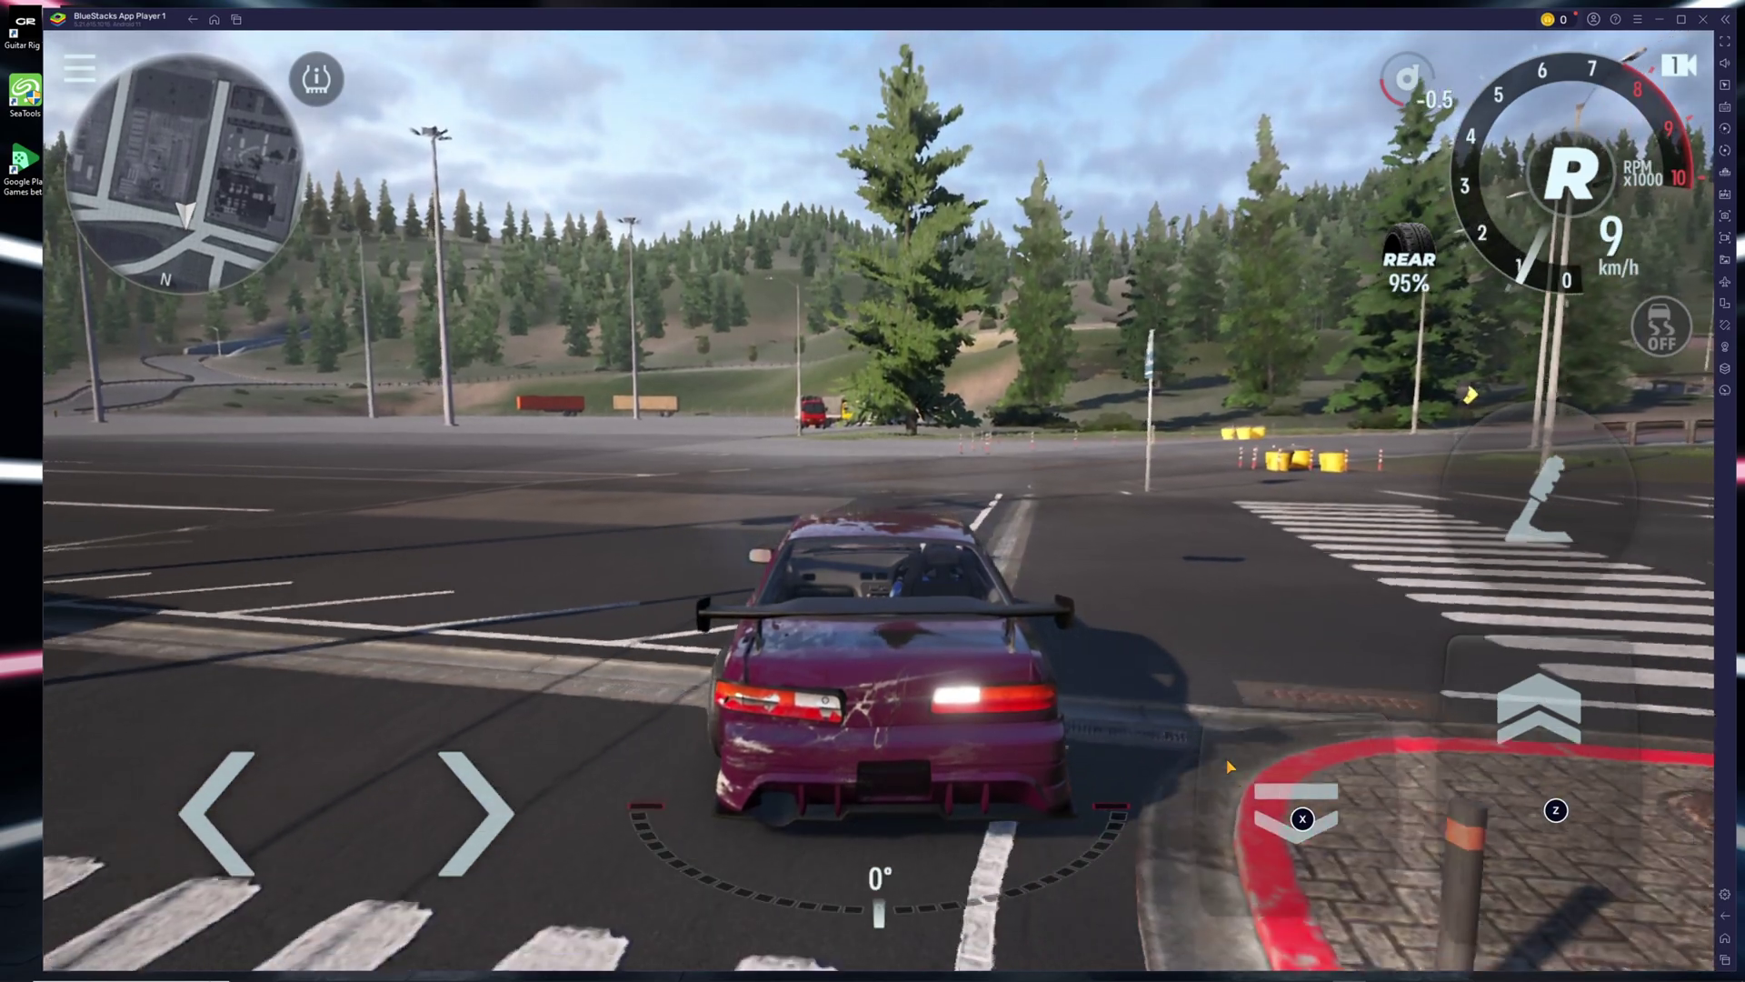
{"action": "key", "text": "z"}
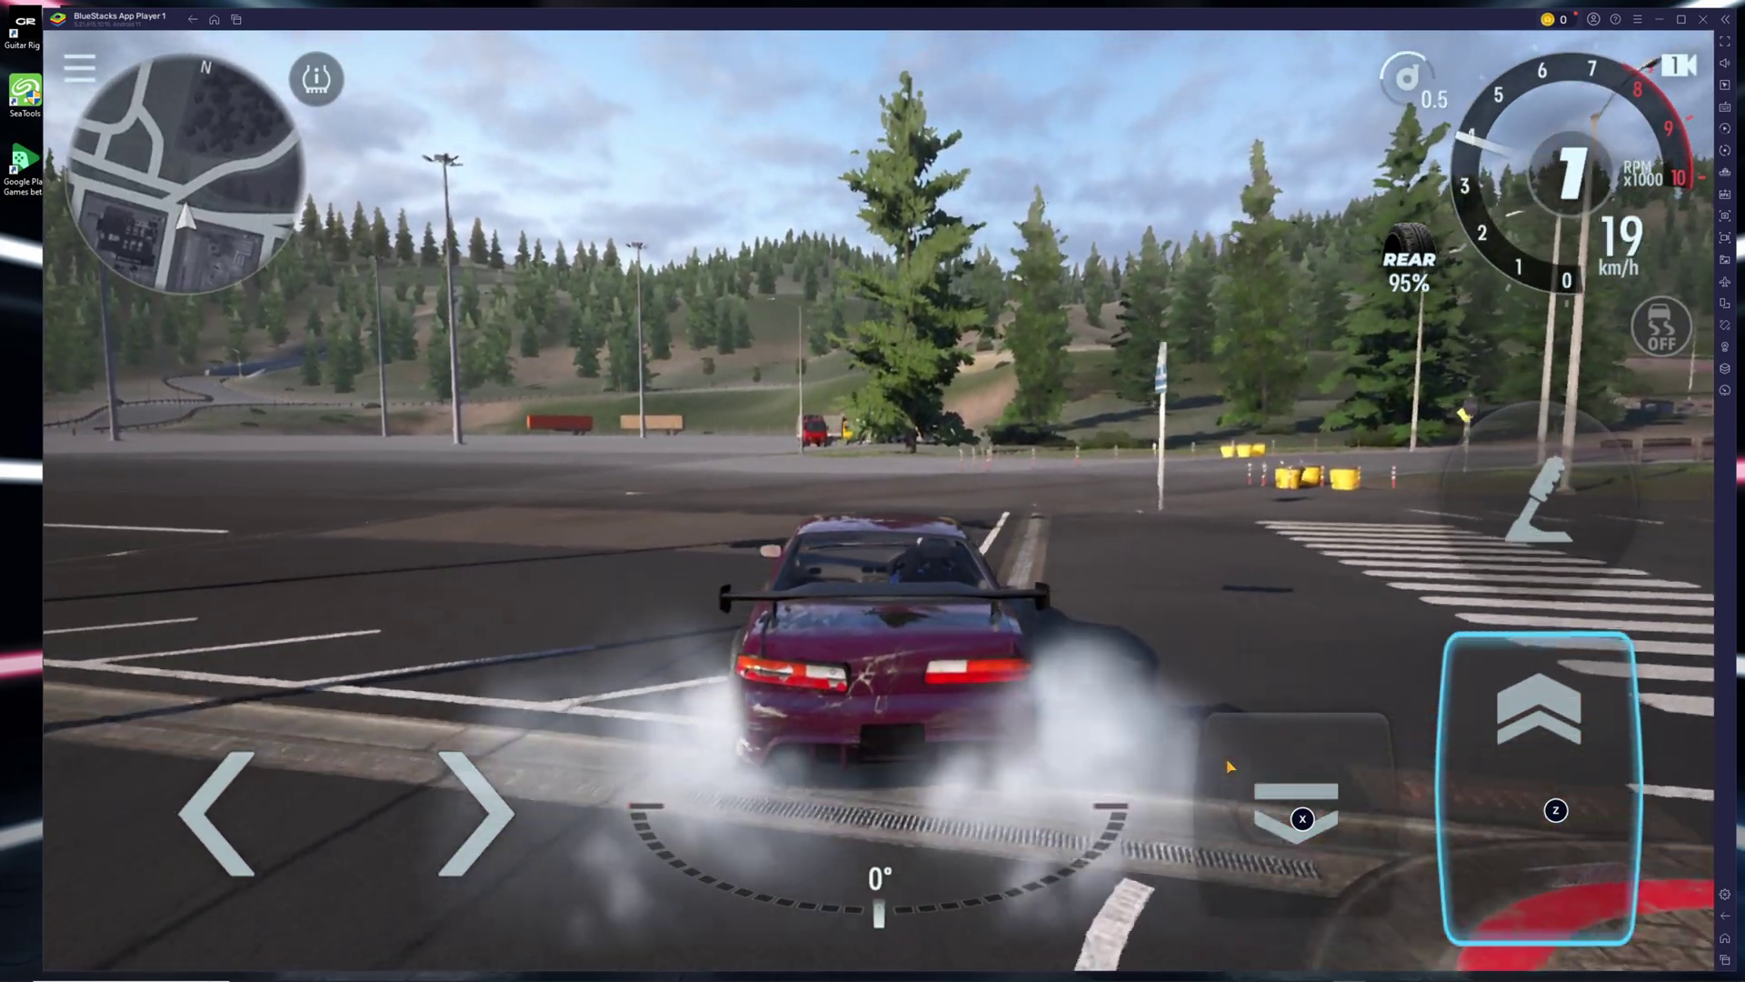
{"action": "key", "text": "x"}
Reopen the controls editor with Ctrl+Shift+A and place a Rotate steering control on the game.
{"action": "key", "text": "ctrl+shift+a"}
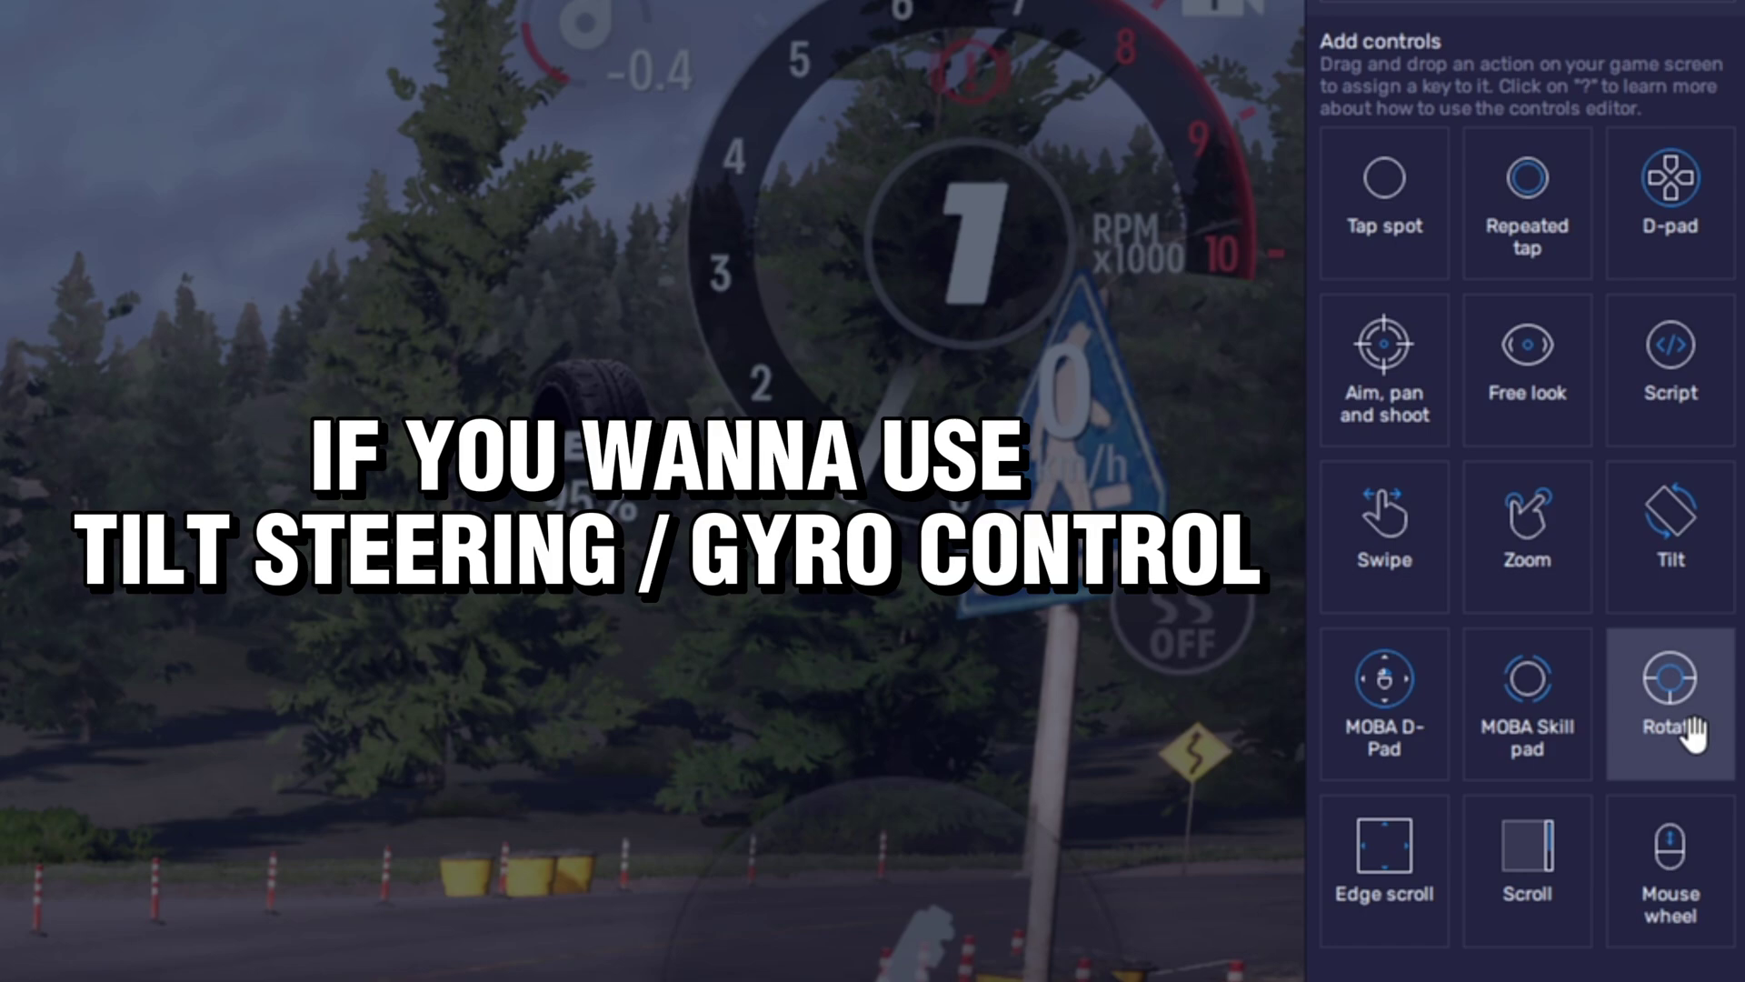
{"action": "left_click_drag", "start_coordinate": [1692, 731], "coordinate": [491, 668]}
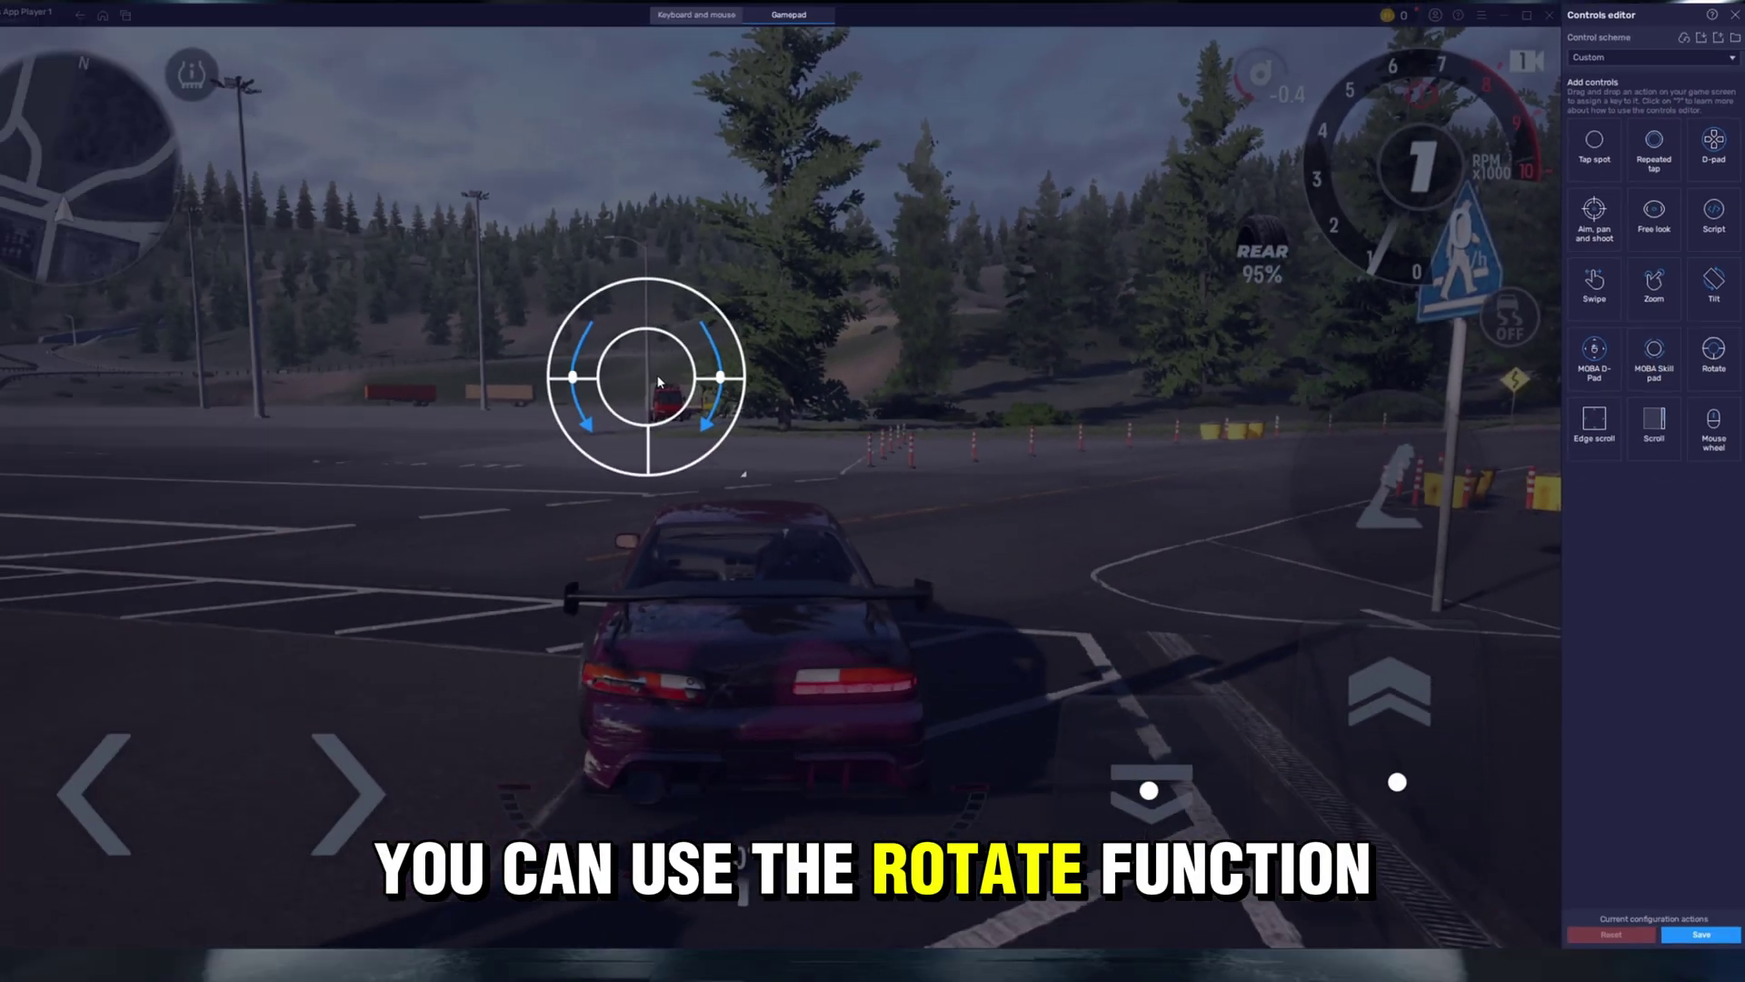
{"action": "left_click_drag", "start_coordinate": [657, 380], "coordinate": [747, 411]}
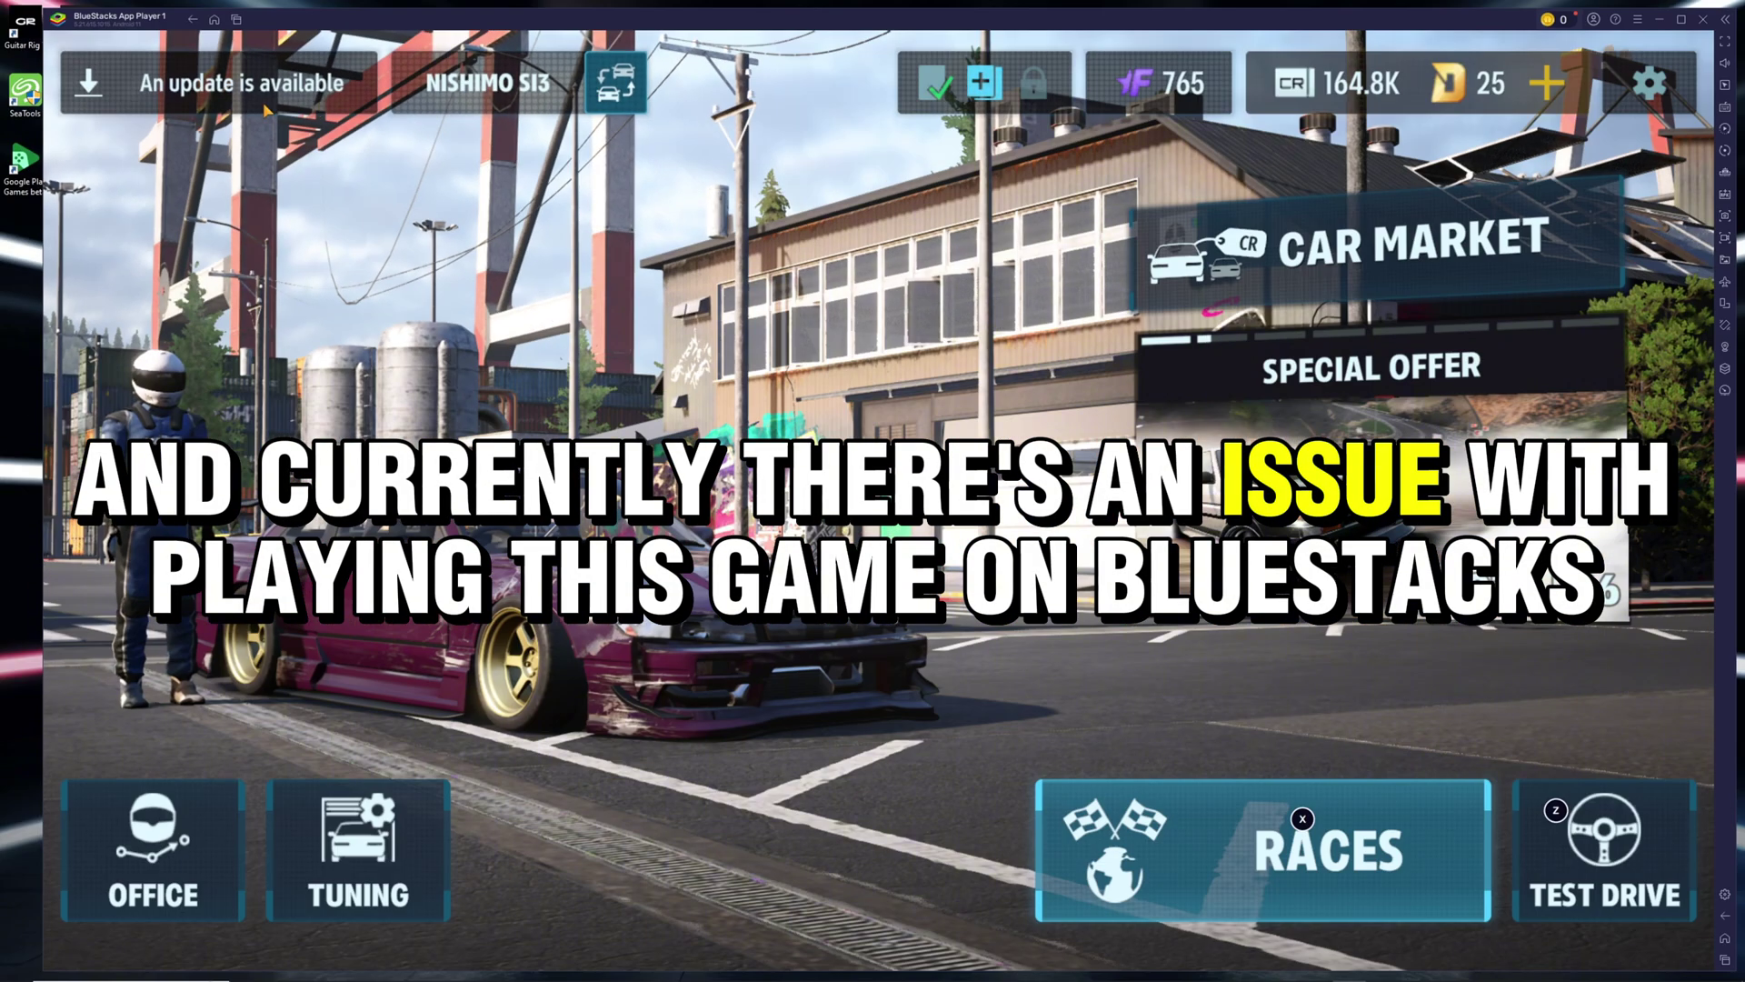
Open the garage's pending track updates and start the Nürburgring track download.
{"action": "left_click", "coordinate": [157, 104]}
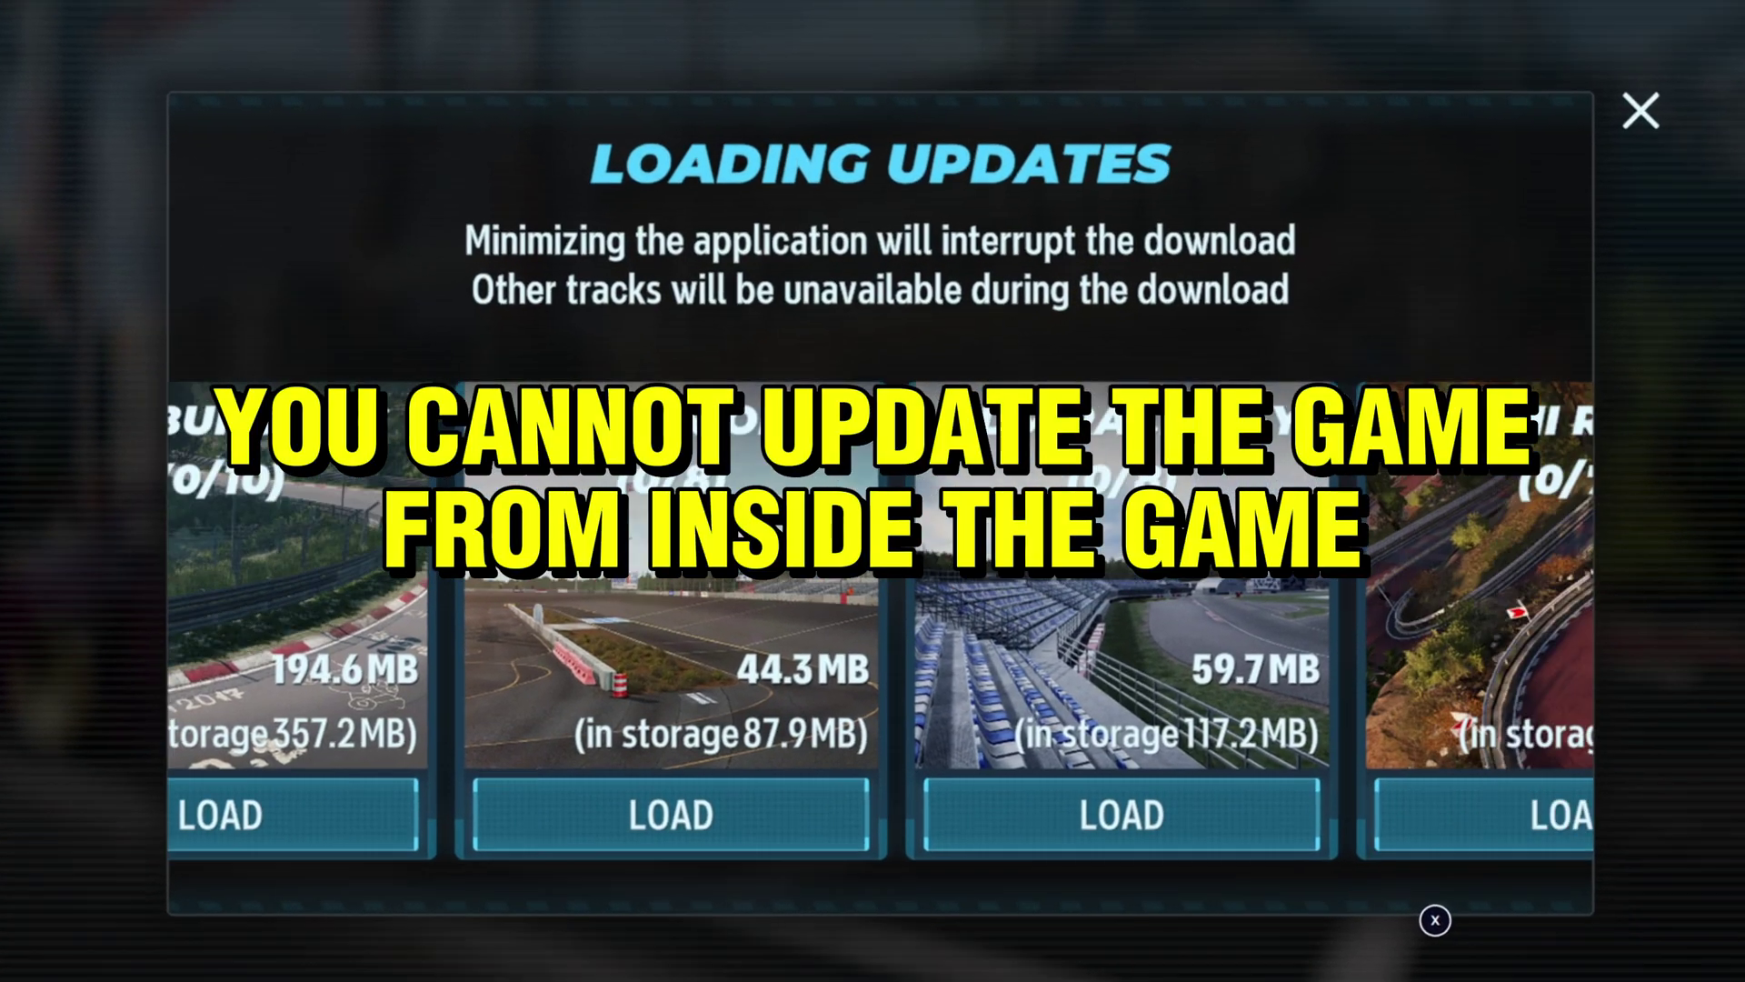
{"action": "scroll", "coordinate": [1127, 624], "scroll_direction": "down", "scroll_amount": 3}
{"action": "scroll", "coordinate": [963, 620], "scroll_direction": "up", "scroll_amount": 3}
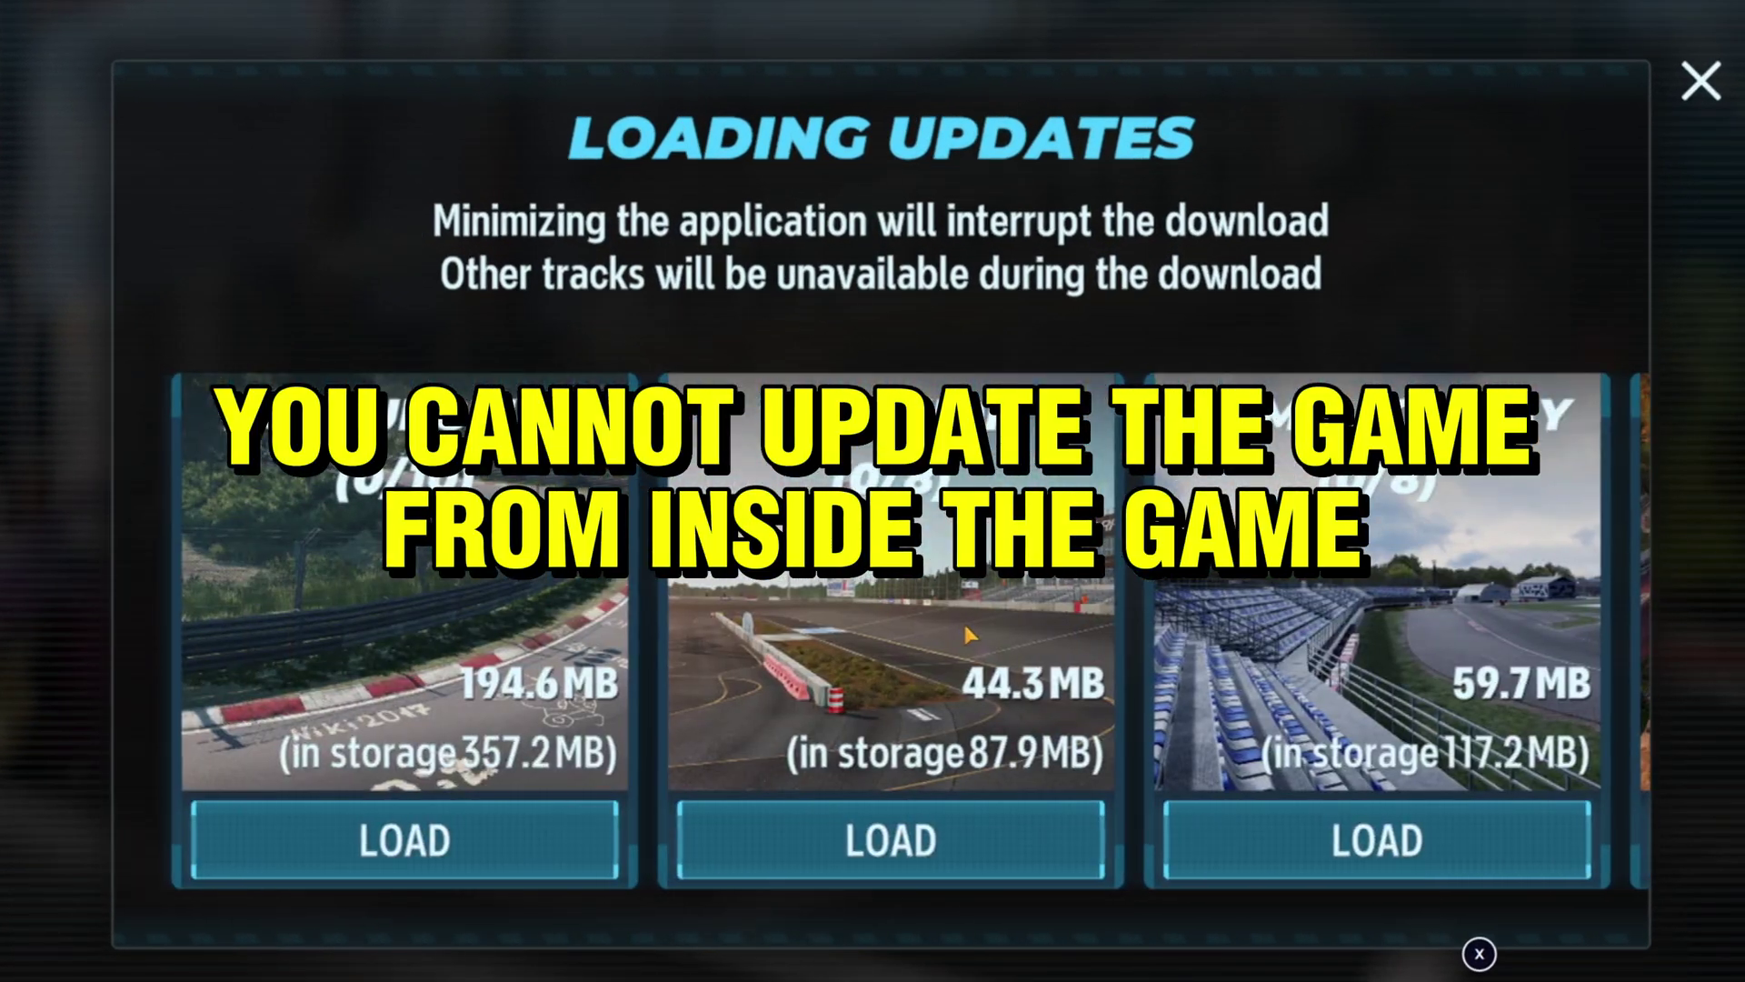
{"action": "left_click", "coordinate": [499, 826]}
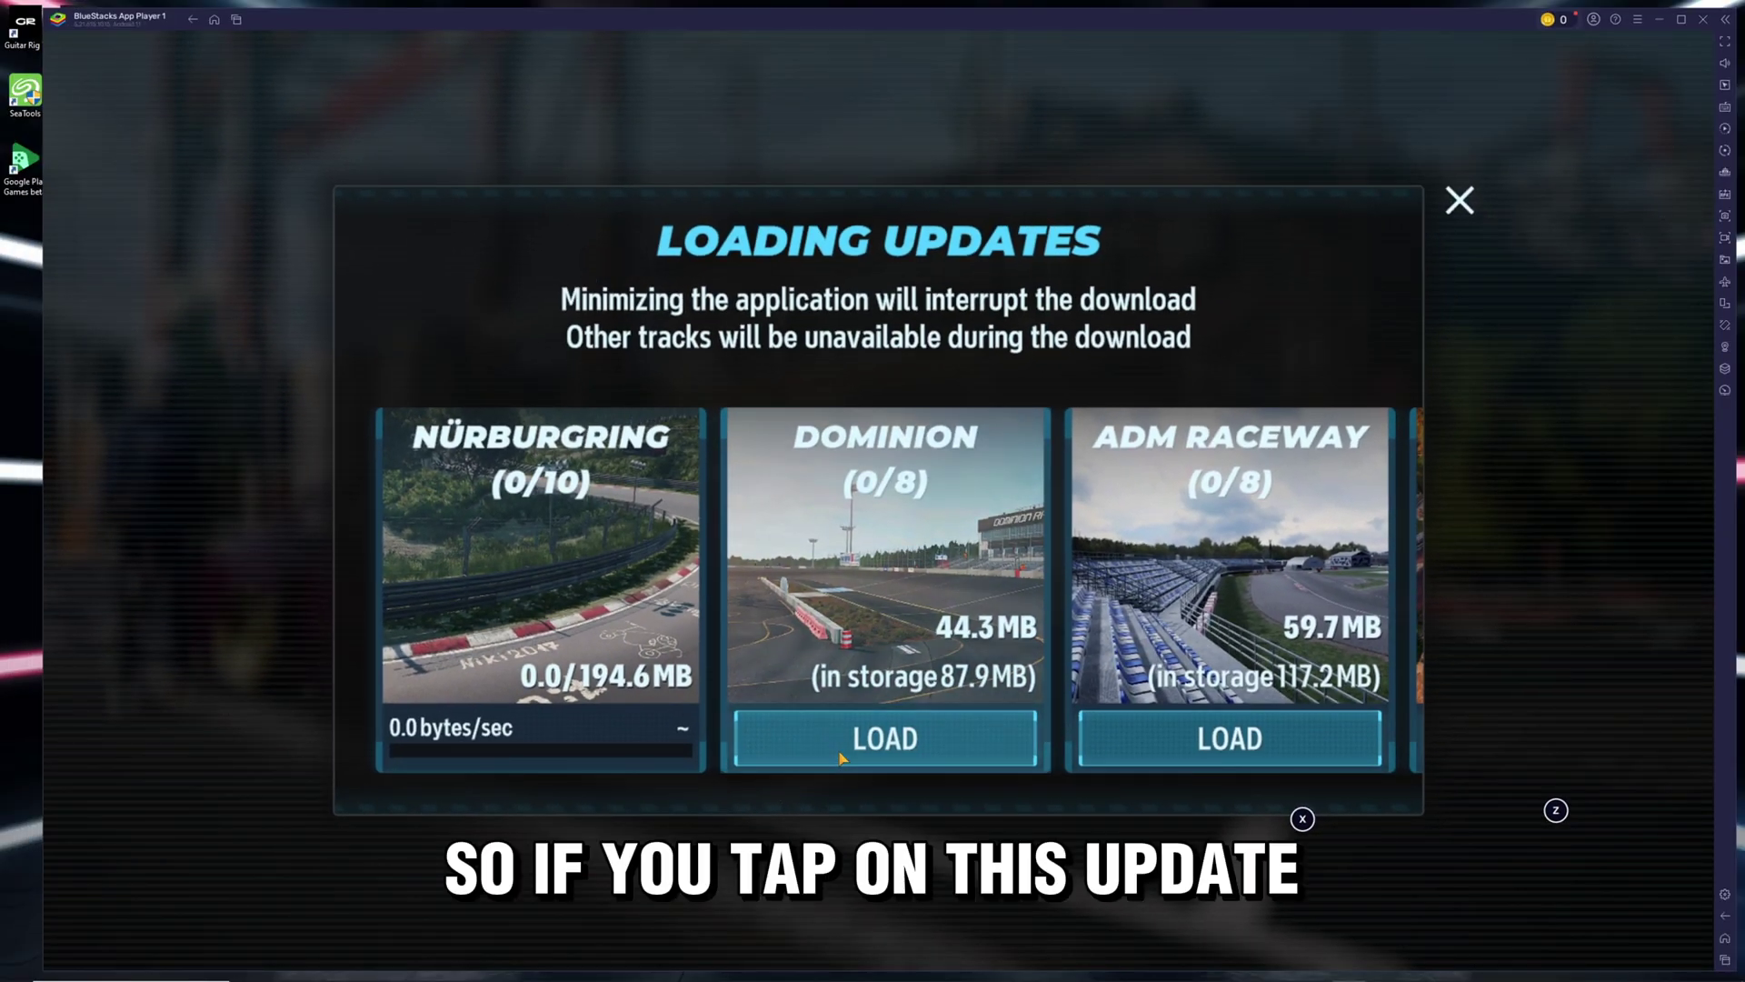
{"action": "scroll", "coordinate": [1226, 653], "scroll_direction": "down", "scroll_amount": 3}
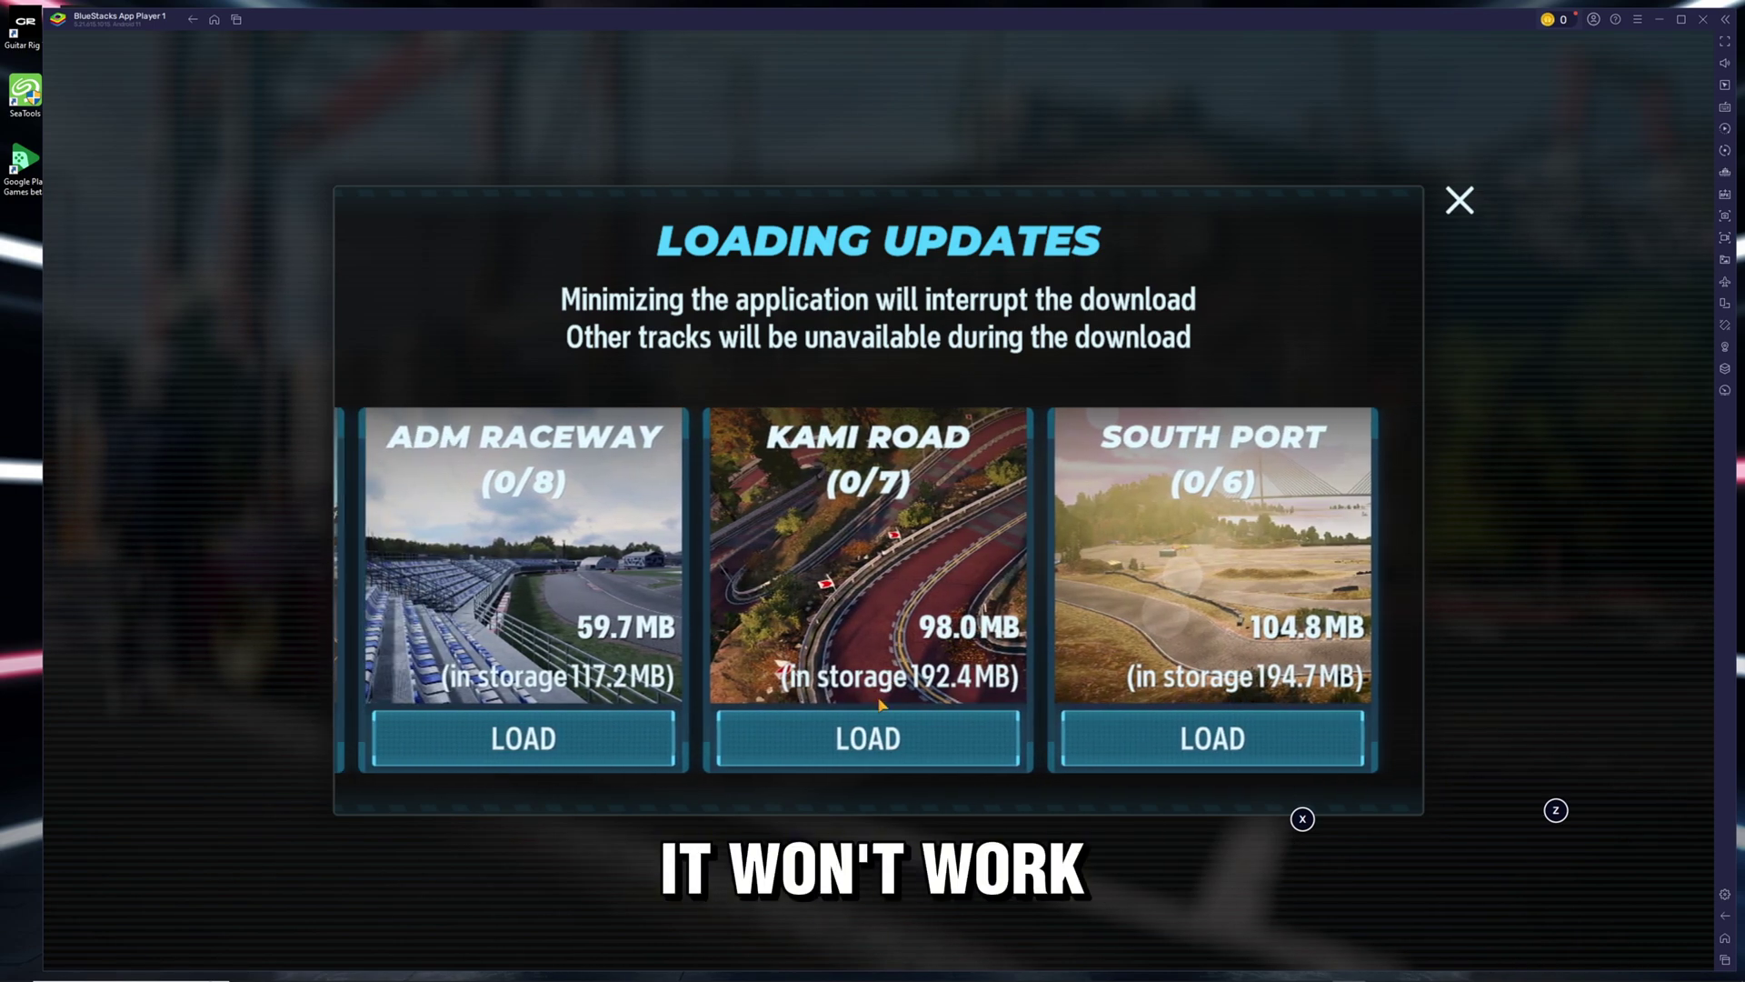